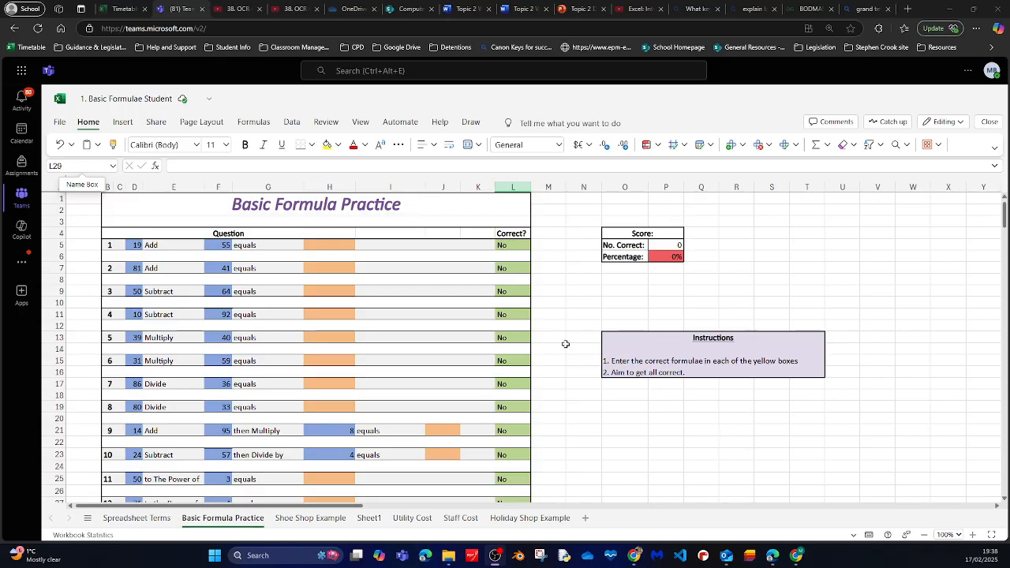
Inspect question 1's two number cells, D5 and F5, and its answer cell H5.
{"action": "left_click", "coordinate": [136, 245]}
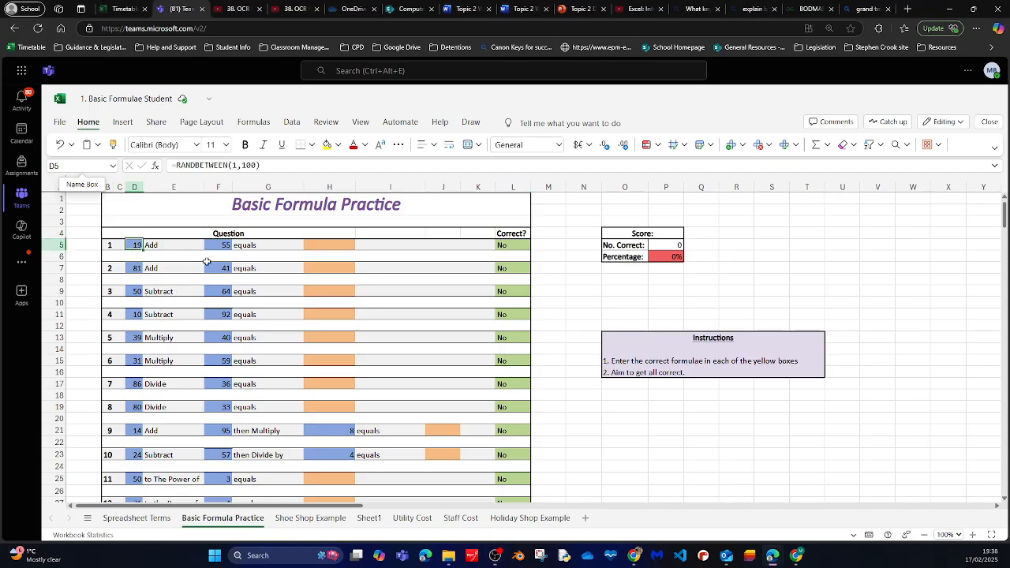
{"action": "left_click", "coordinate": [225, 245]}
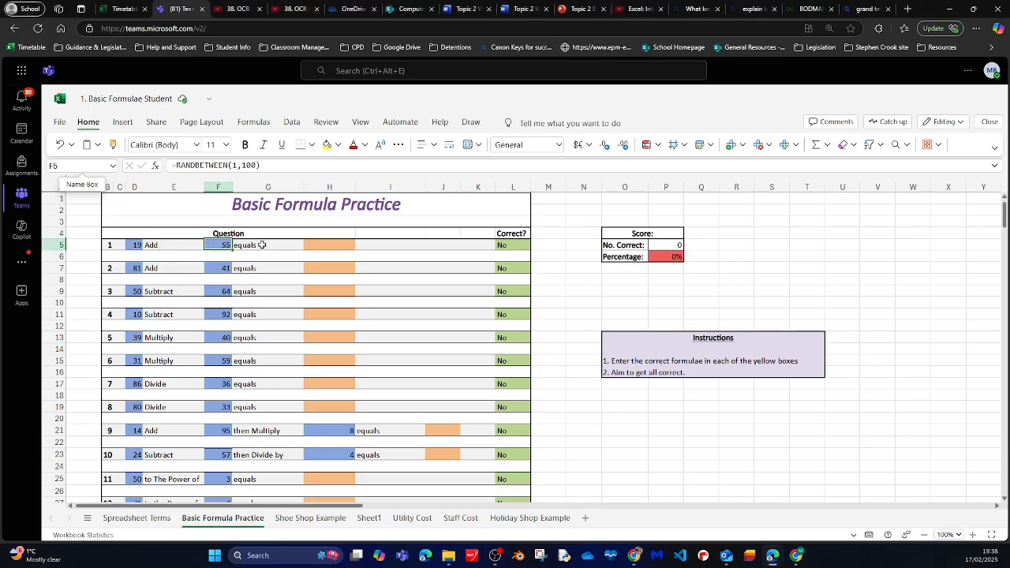
{"action": "left_click", "coordinate": [336, 243]}
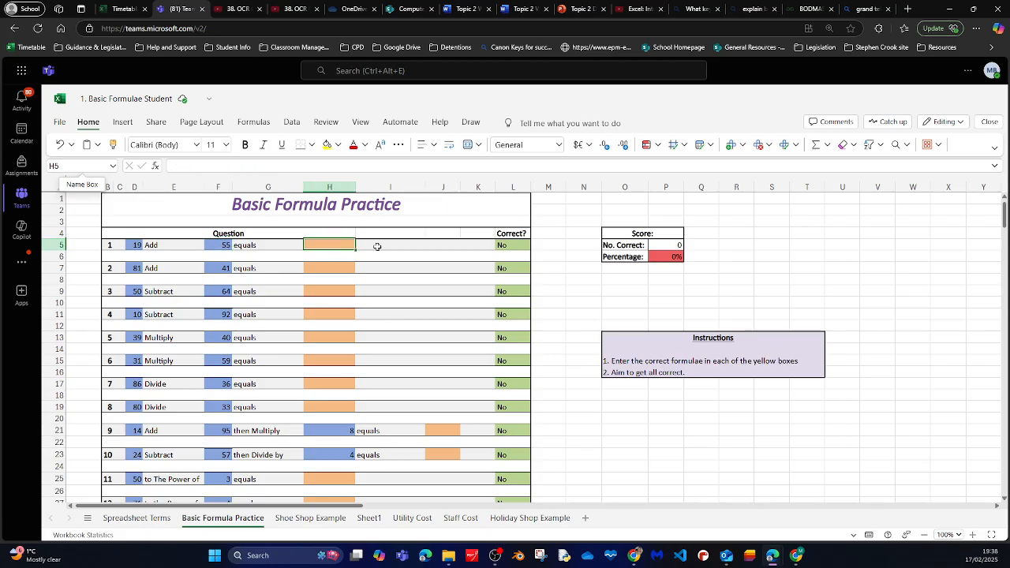
{"action": "left_click", "coordinate": [848, 252]}
{"action": "left_click", "coordinate": [848, 244]}
{"action": "left_click", "coordinate": [844, 230]}
{"action": "left_click", "coordinate": [845, 222]}
{"action": "left_click", "coordinate": [834, 210]}
{"action": "left_click", "coordinate": [814, 210]}
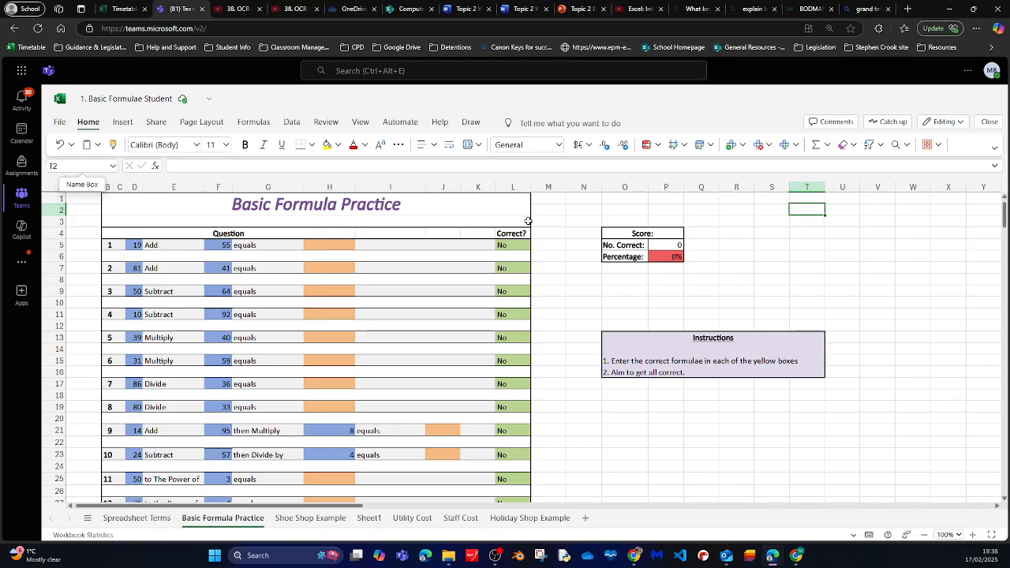
Enter the formula =D5 in the empty cell T5 to reference question 1's first number.
{"action": "left_click", "coordinate": [136, 246]}
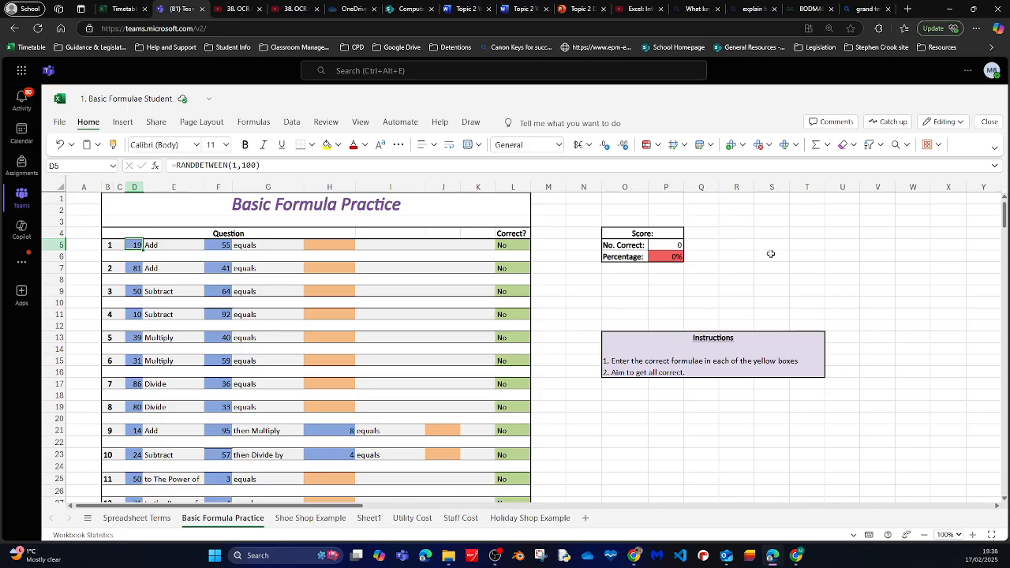
{"action": "left_click", "coordinate": [803, 246]}
{"action": "type", "text": "="}
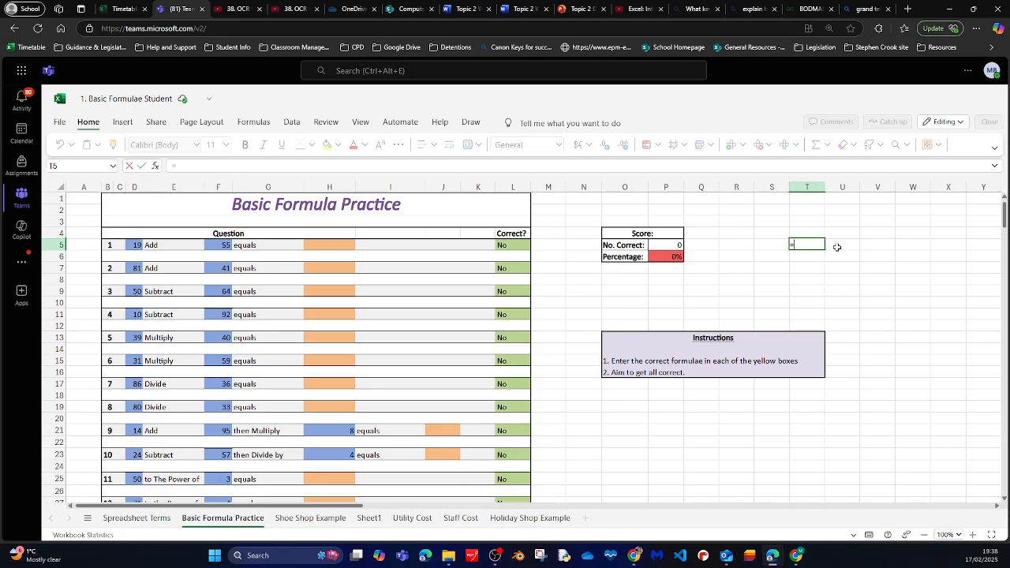
{"action": "type", "text": "D"}
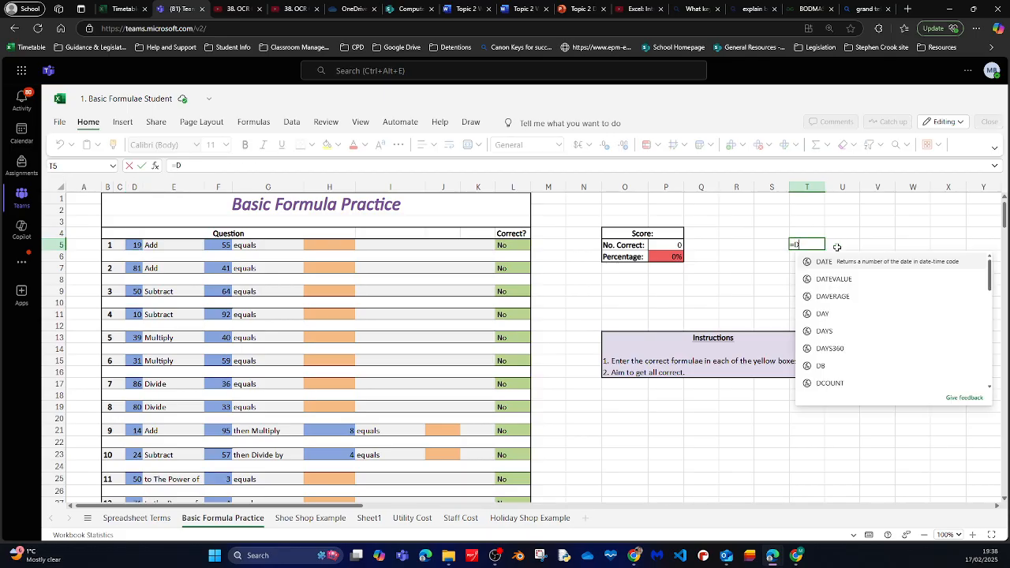
{"action": "type", "text": "5"}
{"action": "key", "text": "Return"}
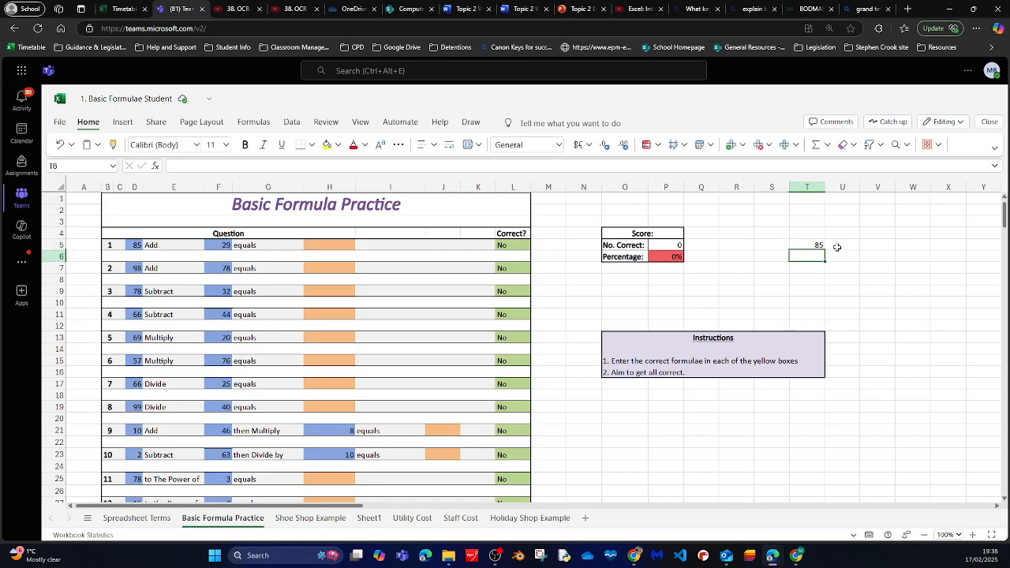
Change the formula in T5 to =F5 to reference question 1's second number, and clear the cell again.
{"action": "double_click", "coordinate": [819, 245]}
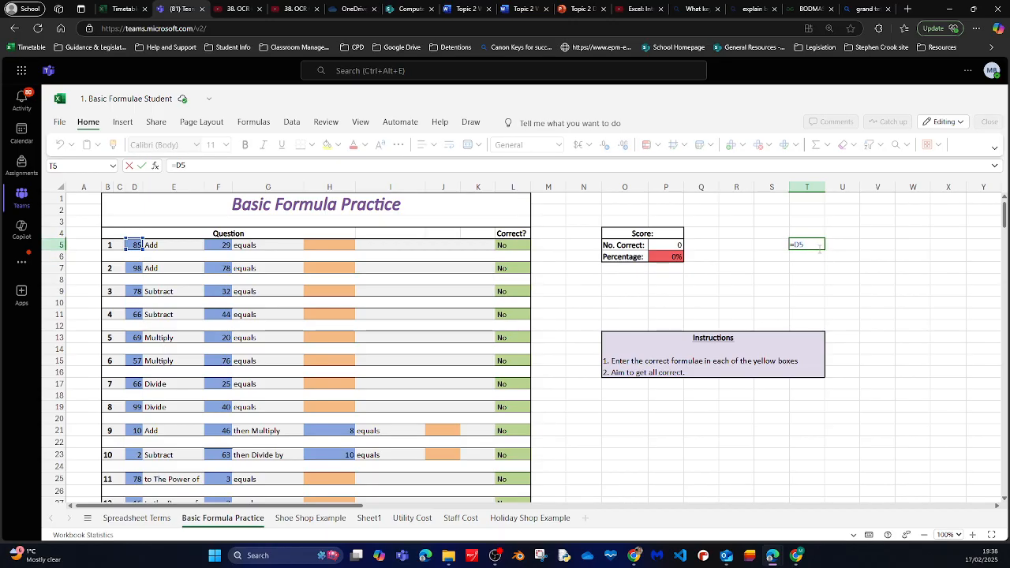
{"action": "key", "text": "BackSpace"}
{"action": "type", "text": "F"}
{"action": "key", "text": "Return"}
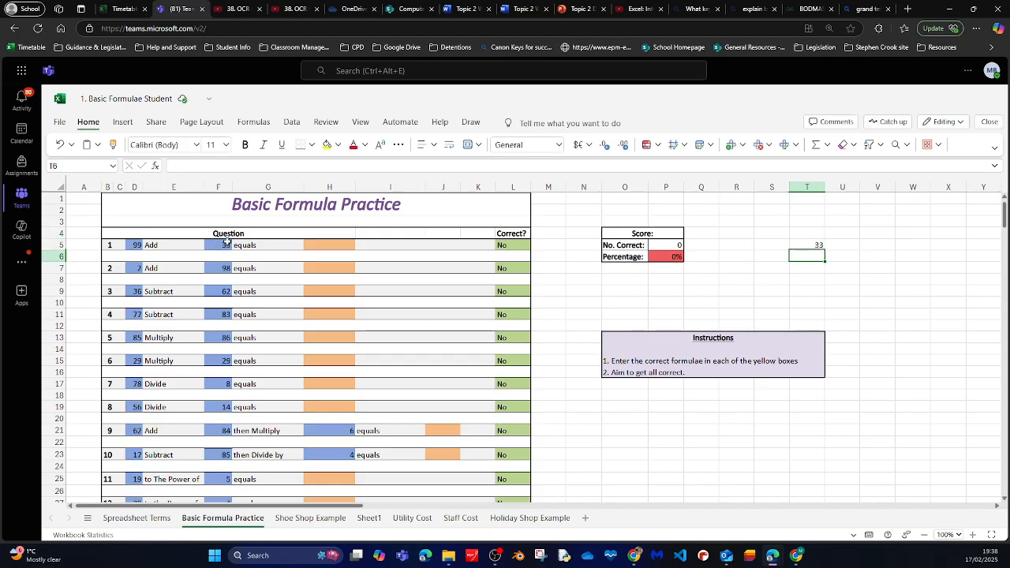
{"action": "left_click", "coordinate": [814, 244]}
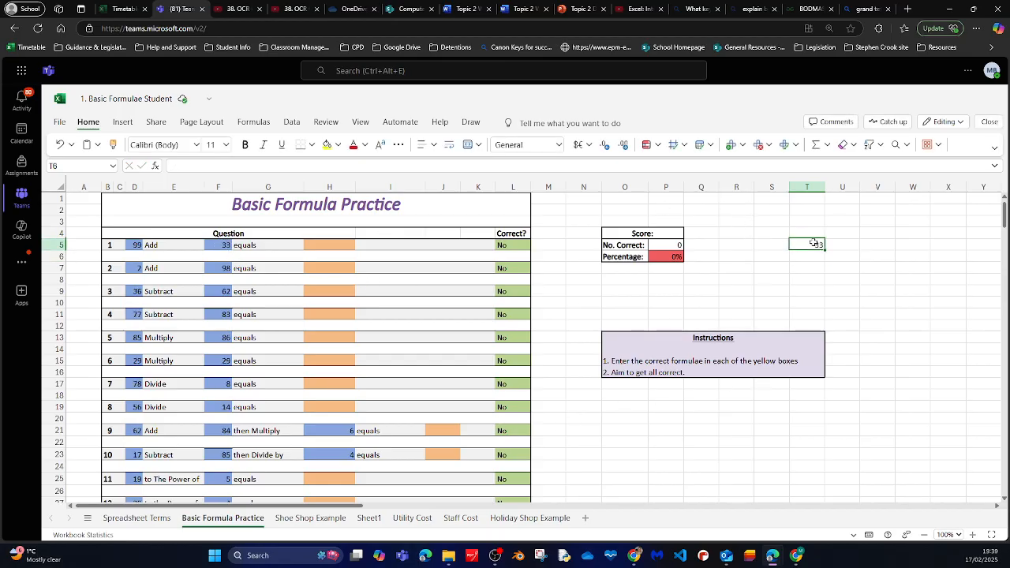
{"action": "key", "text": "BackSpace"}
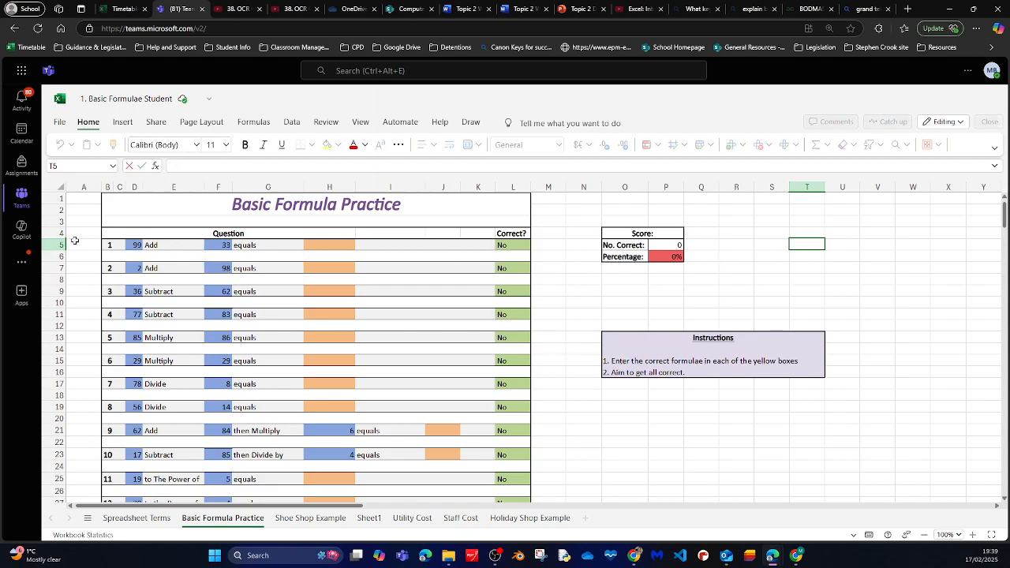
Examine the random-number formula behind question 1's values in D5 and F5, including its lower and upper limits.
{"action": "left_click", "coordinate": [134, 246]}
{"action": "left_click", "coordinate": [222, 245]}
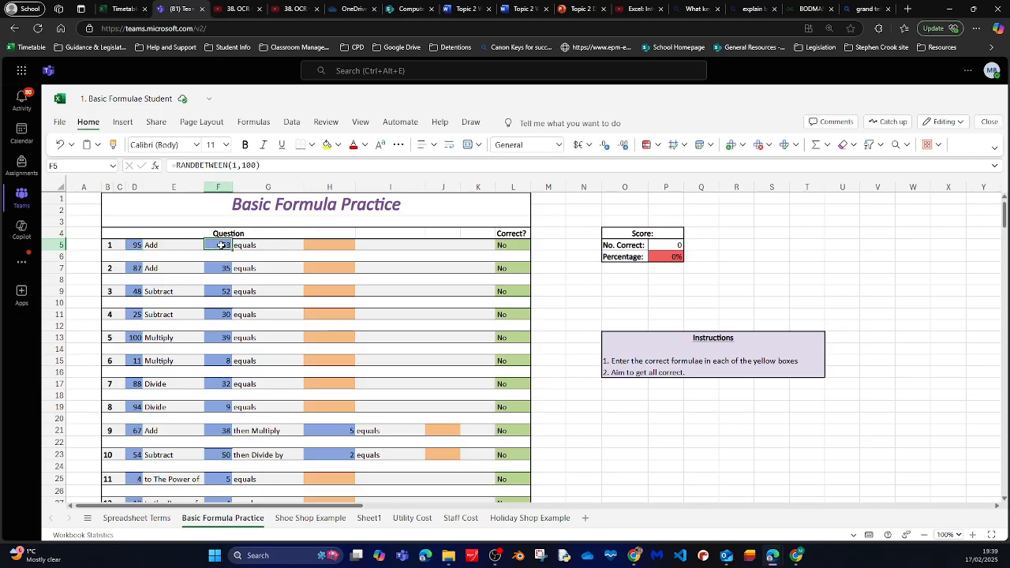
{"action": "left_click", "coordinate": [219, 269]}
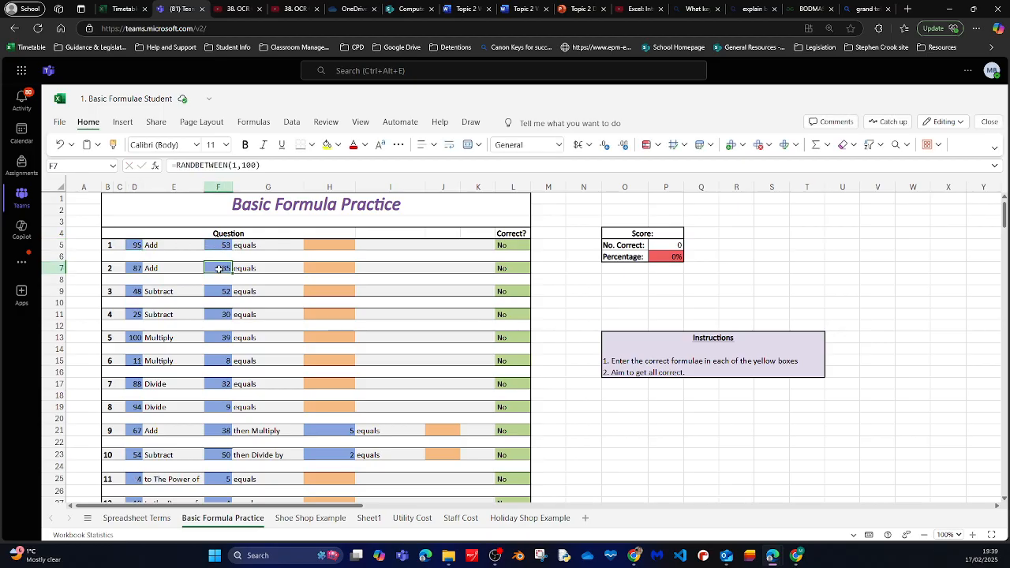
{"action": "left_click", "coordinate": [133, 246]}
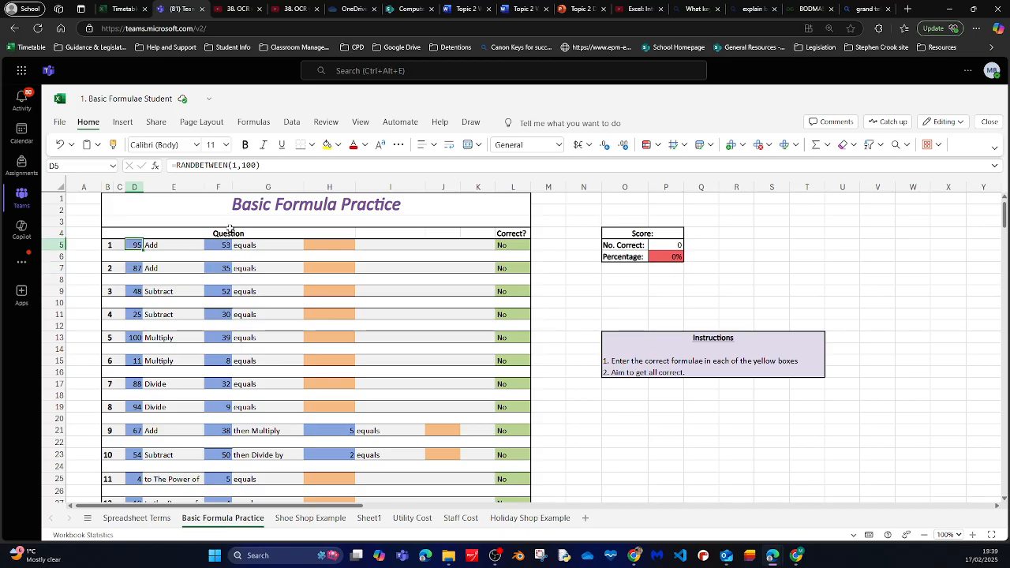
{"action": "left_click", "coordinate": [278, 166]}
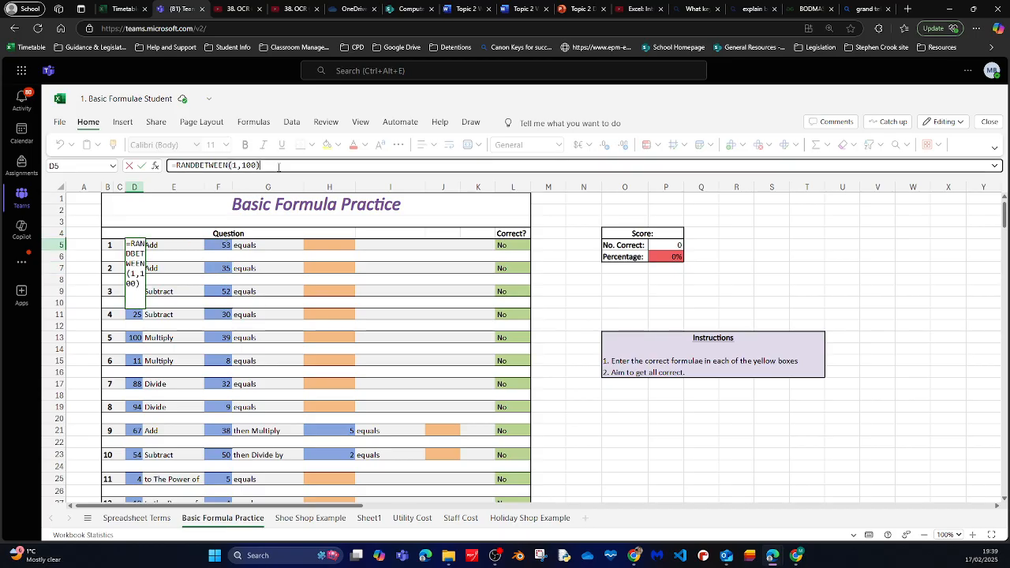
{"action": "left_click_drag", "start_coordinate": [279, 166], "coordinate": [169, 167]}
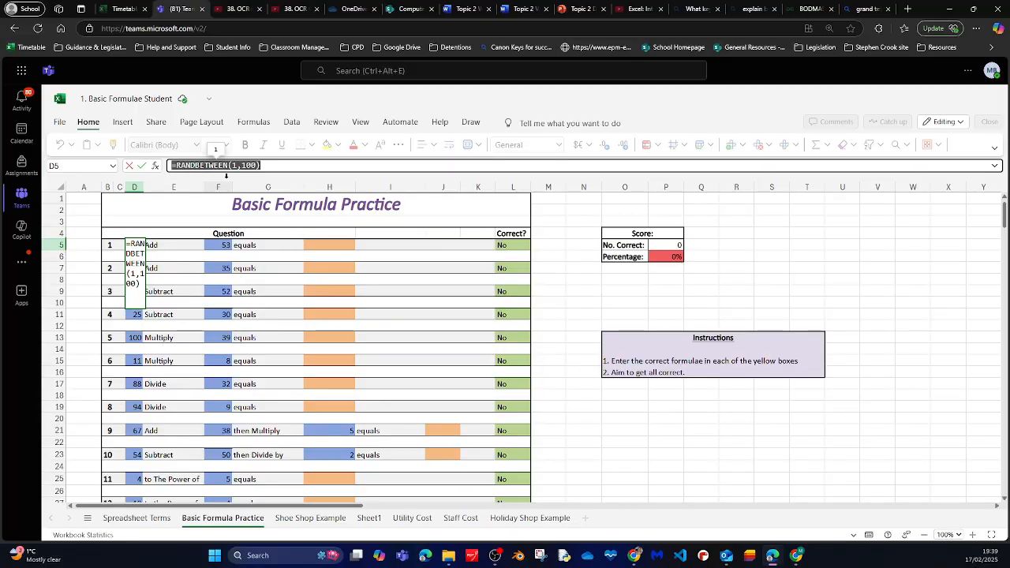
{"action": "left_click", "coordinate": [254, 165]}
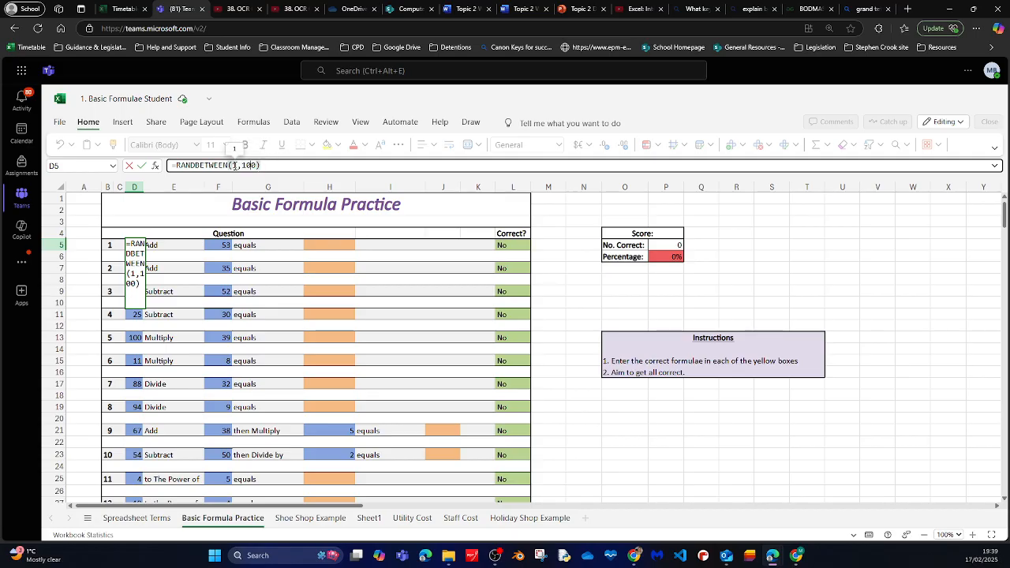
{"action": "left_click", "coordinate": [240, 165]}
{"action": "left_click", "coordinate": [258, 165]}
{"action": "left_click", "coordinate": [224, 251]}
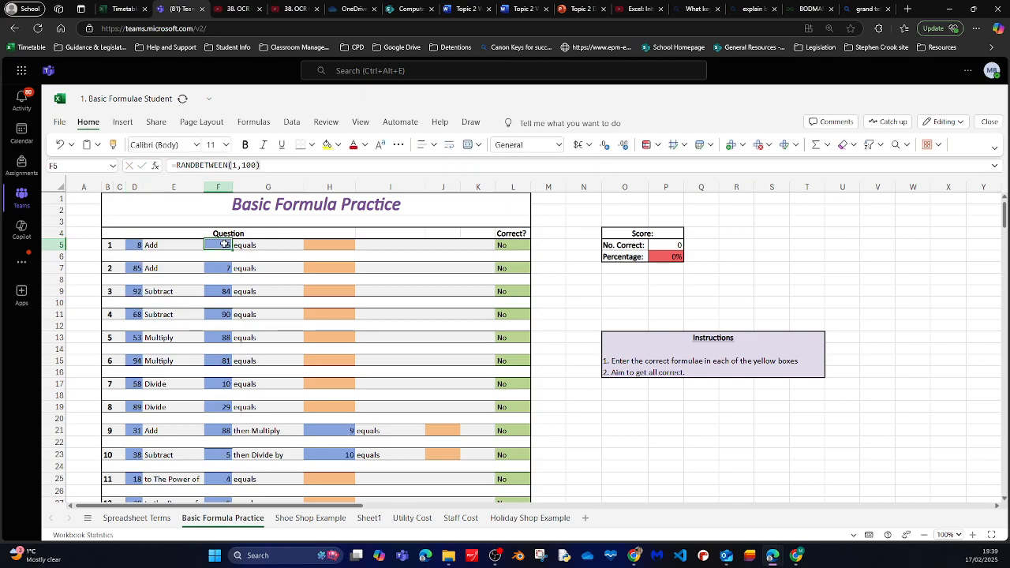
Clear question 9's multiplier in H21 and refill it with =RANDBETWEEN(2,10) copied from H23.
{"action": "left_click", "coordinate": [352, 431]}
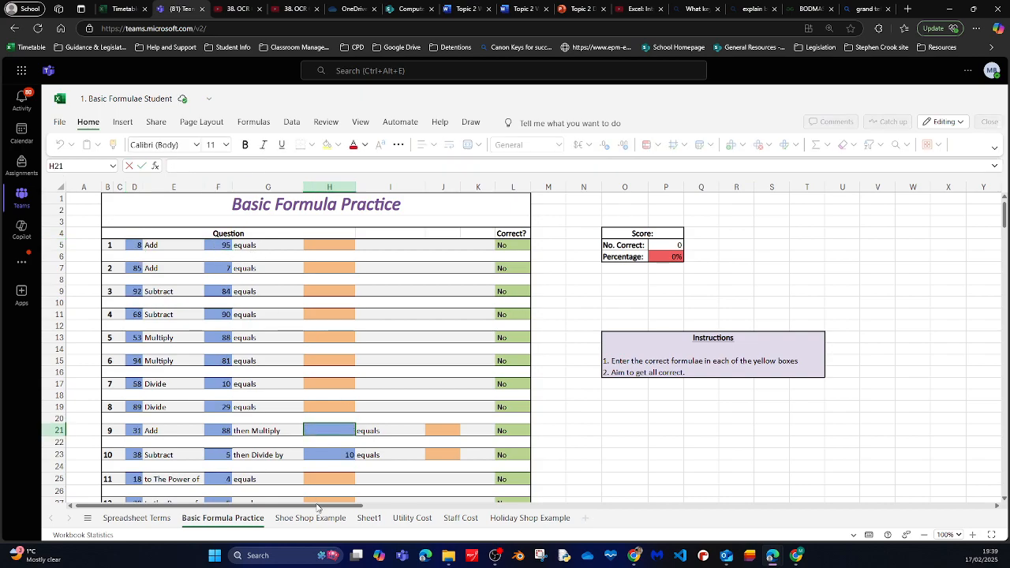
{"action": "left_click", "coordinate": [379, 430]}
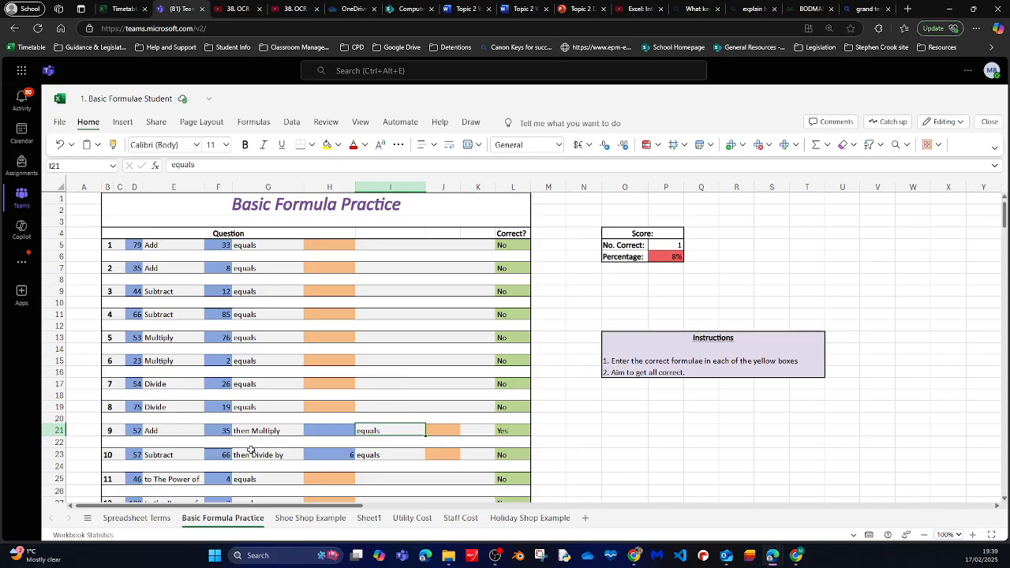
{"action": "left_click", "coordinate": [334, 455]}
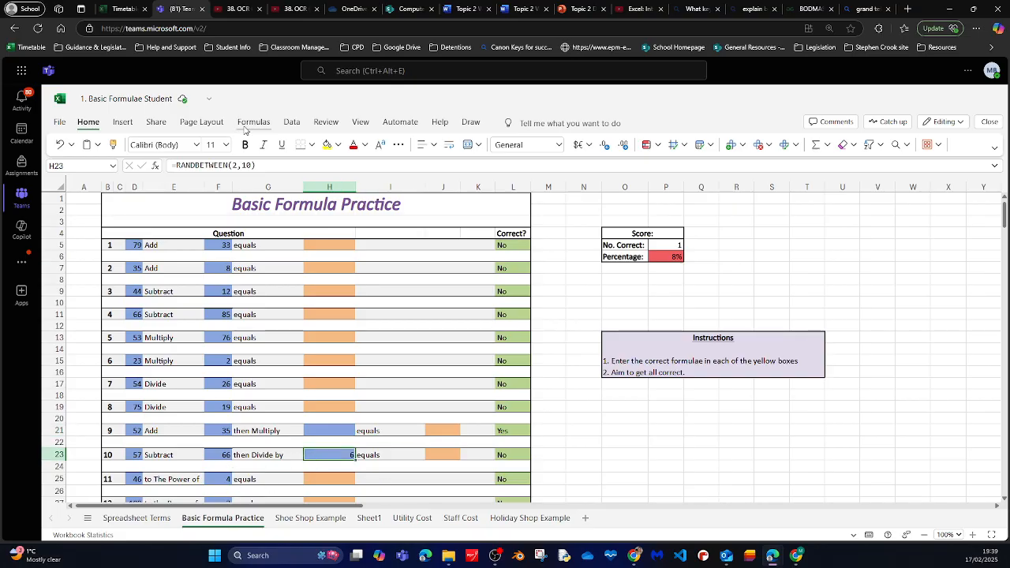
{"action": "left_click_drag", "start_coordinate": [267, 166], "coordinate": [135, 175]}
{"action": "key", "text": "ctrl+c"}
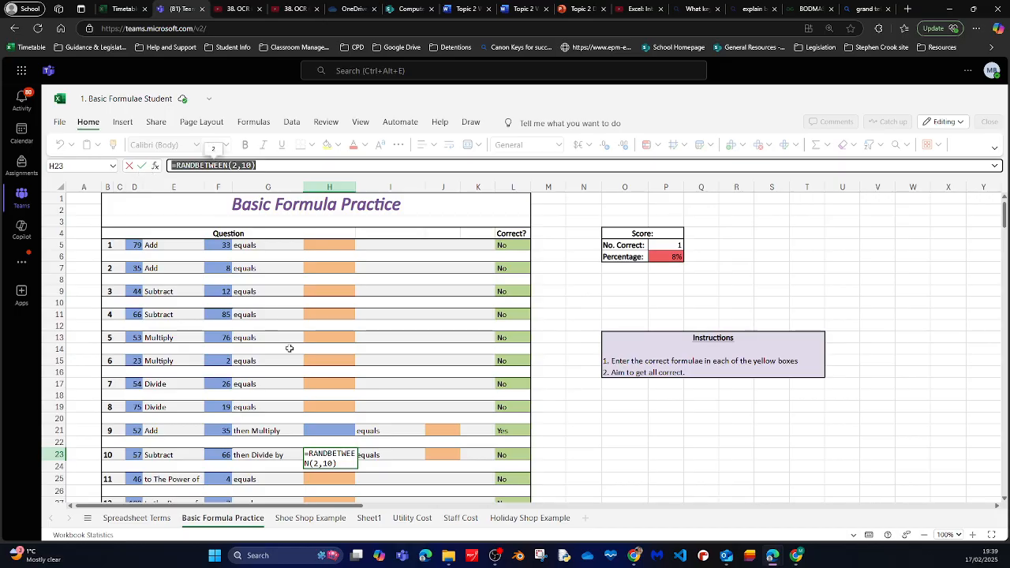
{"action": "left_click", "coordinate": [334, 431]}
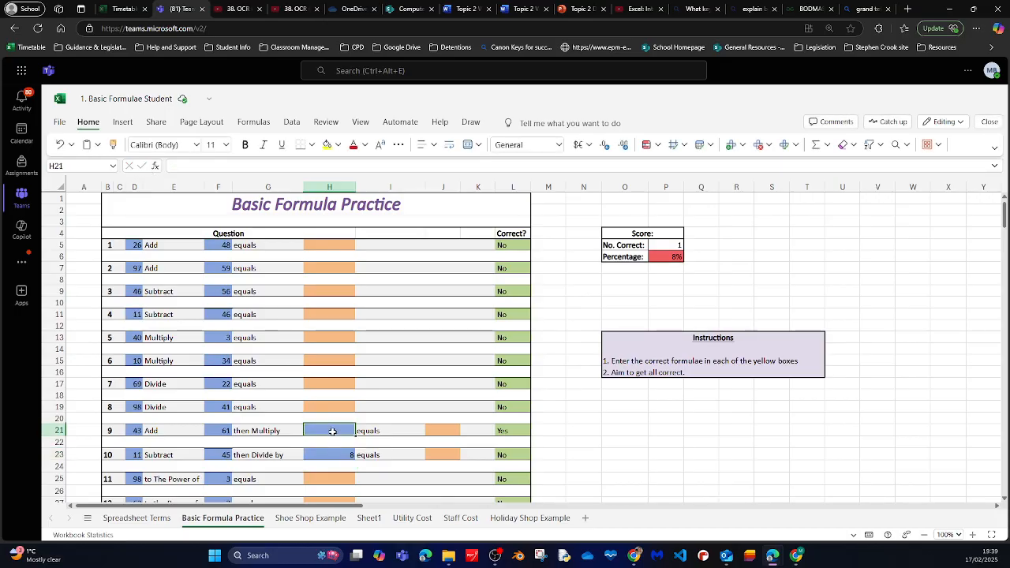
{"action": "key", "text": "ctrl+v"}
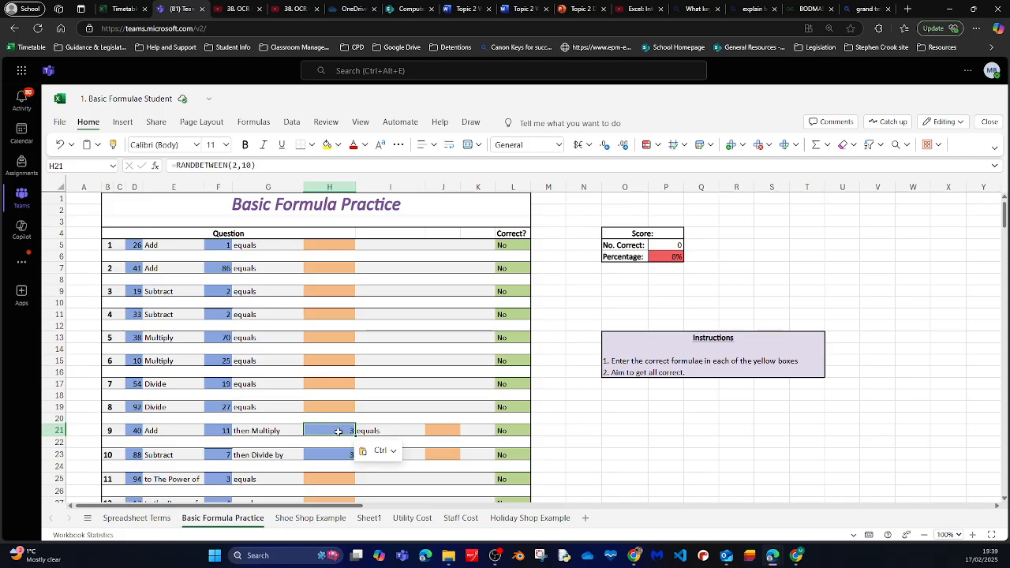
Paste the copied =RANDBETWEEN(2,10) formula into the empty cells V6, V10 and V16.
{"action": "left_click", "coordinate": [732, 467]}
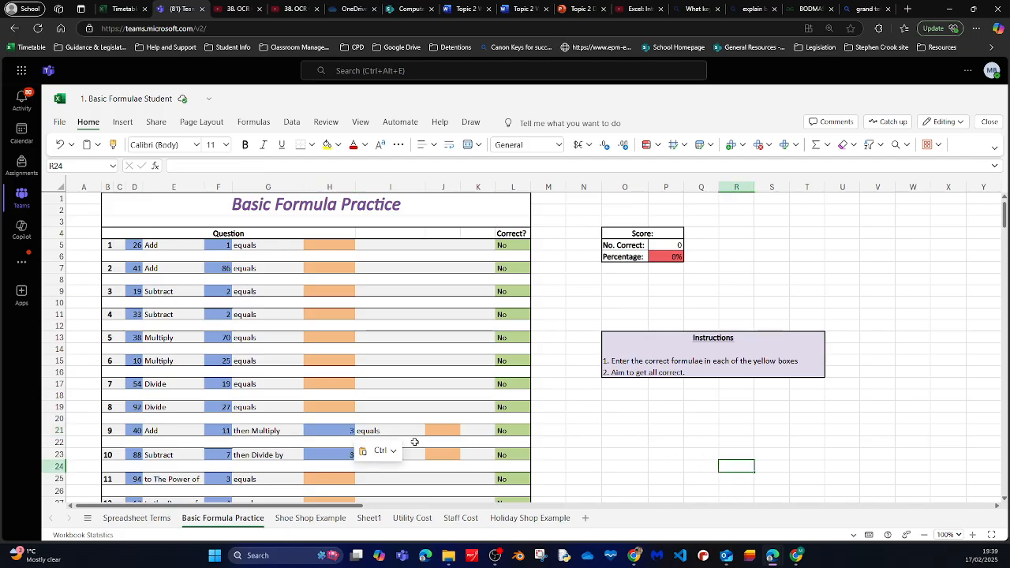
{"action": "left_click", "coordinate": [868, 255]}
{"action": "key", "text": "ctrl+v"}
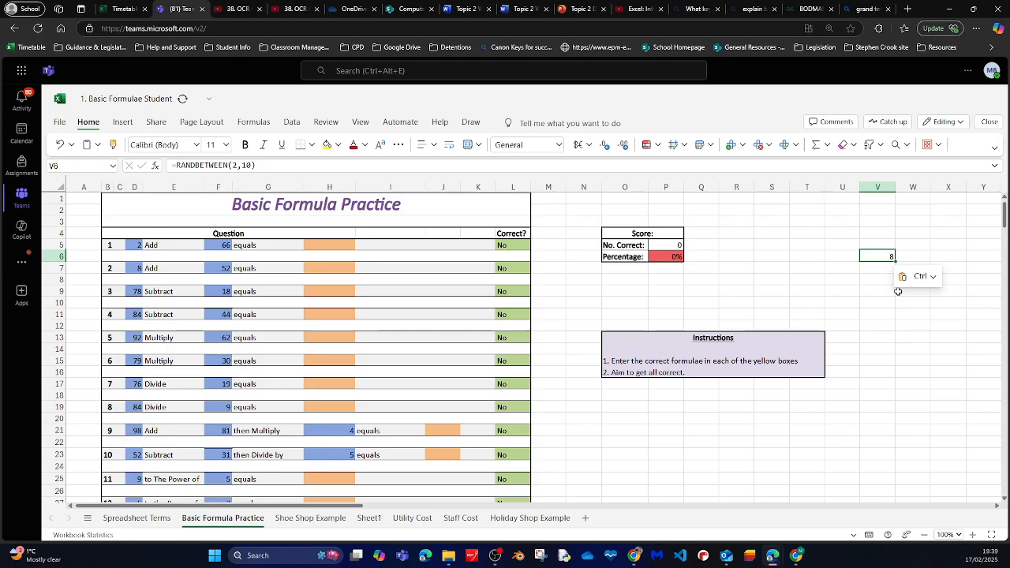
{"action": "left_click", "coordinate": [888, 306]}
{"action": "key", "text": "ctrl+v"}
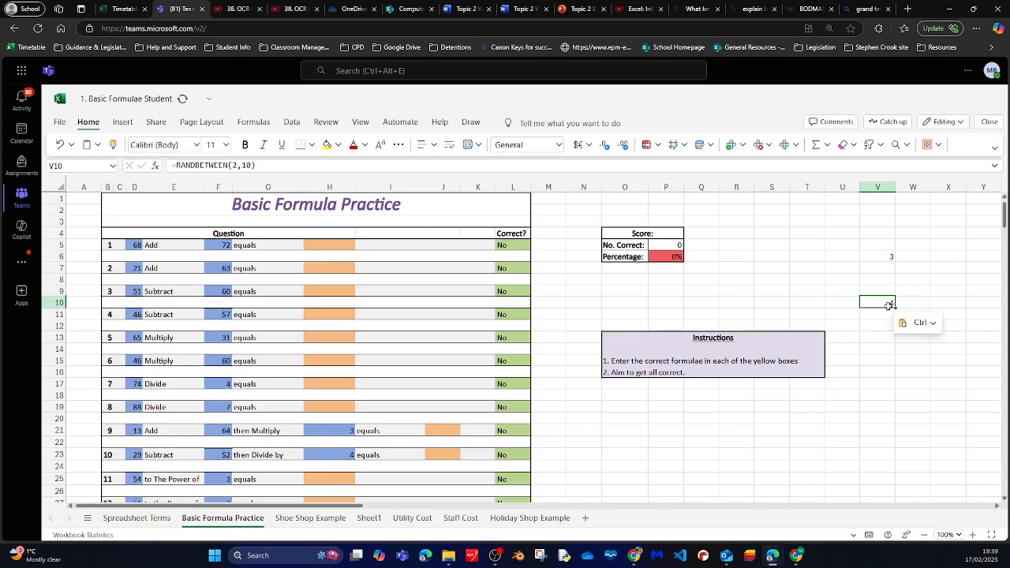
{"action": "left_click", "coordinate": [871, 375]}
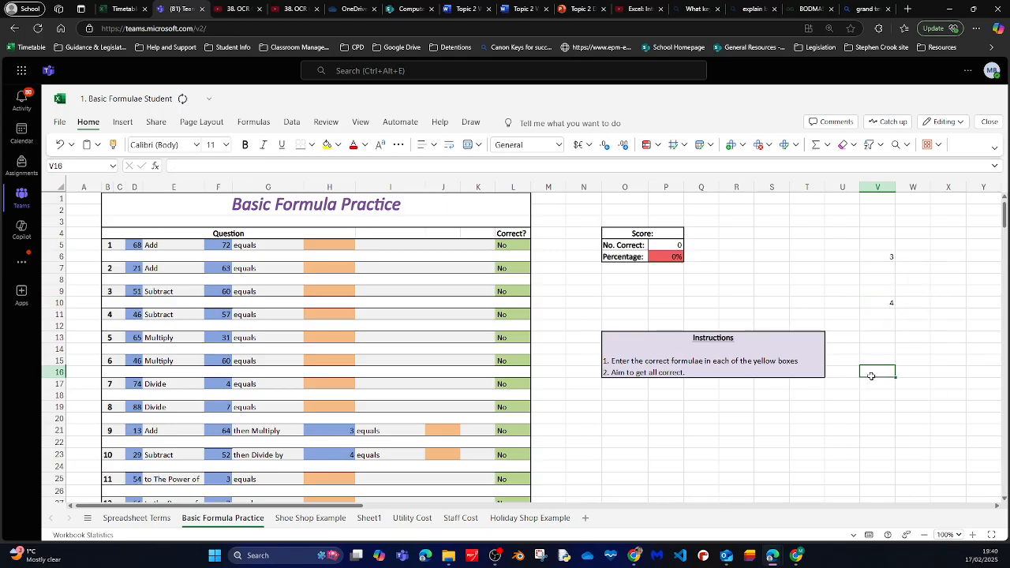
{"action": "key", "text": "ctrl+v"}
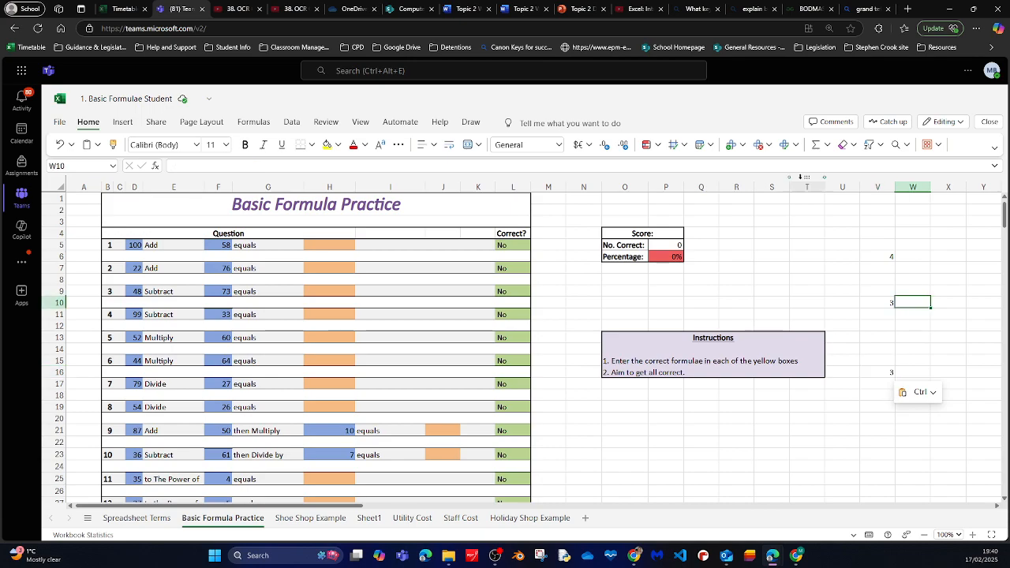
Raise the upper limit of the random-number formula in V6 to 1000, giving =RANDBETWEEN(2,1000).
{"action": "left_click", "coordinate": [886, 254]}
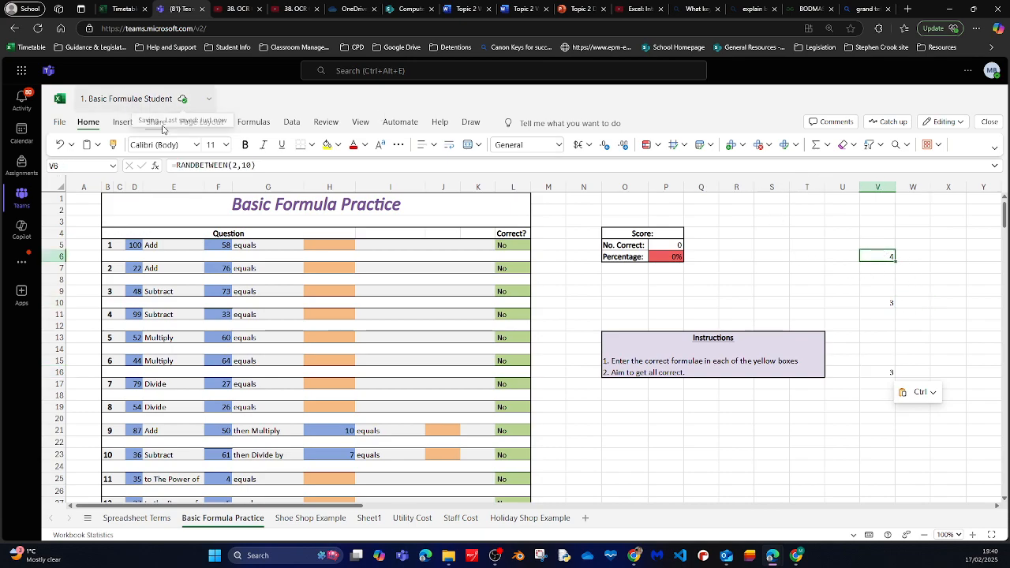
{"action": "left_click_drag", "start_coordinate": [273, 165], "coordinate": [144, 163]}
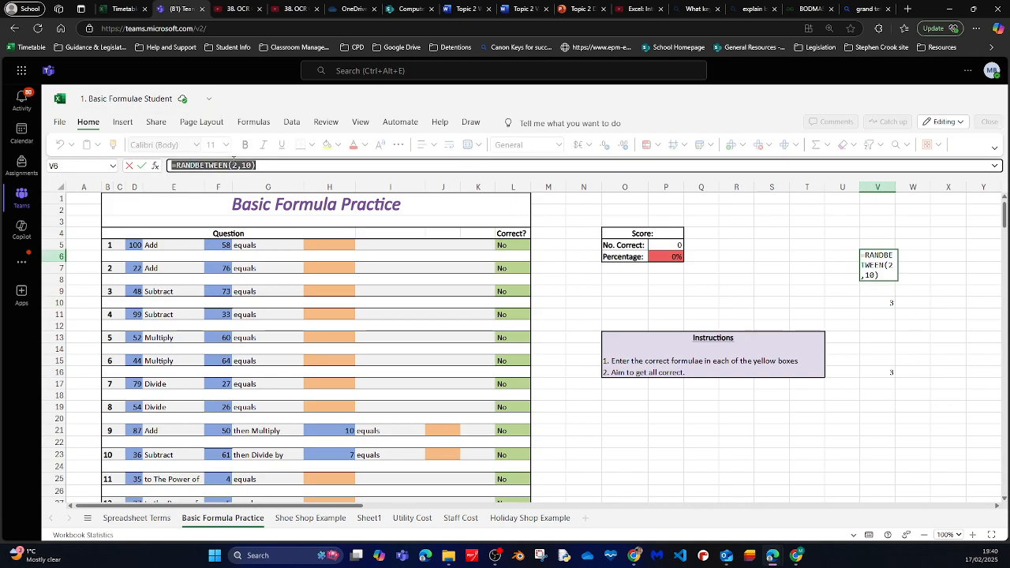
{"action": "left_click", "coordinate": [253, 165]}
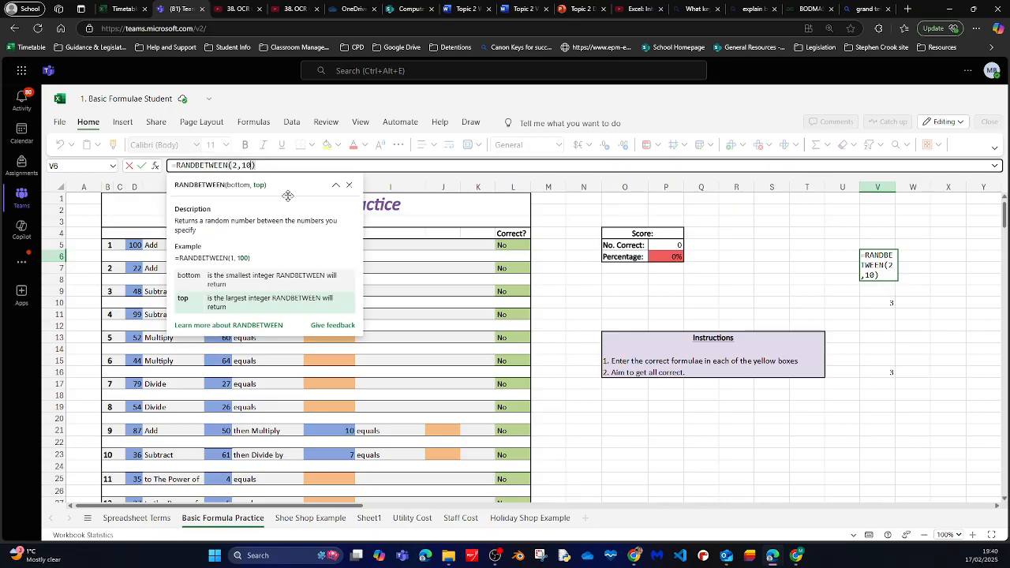
{"action": "type", "text": "00"}
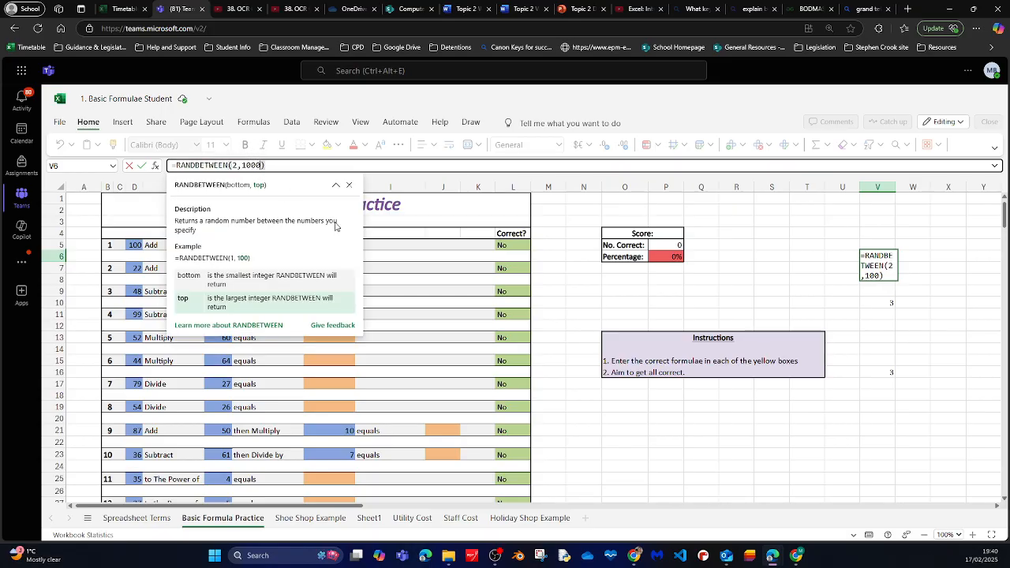
{"action": "key", "text": "Return"}
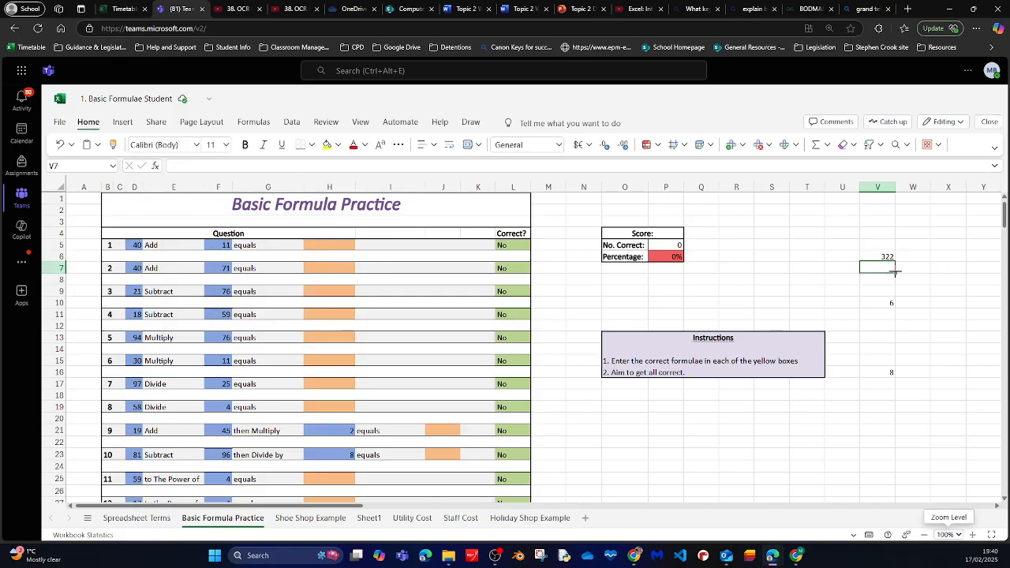
Lower the upper limit of the random-number formula in V6 to 100, giving =RANDBETWEEN(2,100).
{"action": "left_click", "coordinate": [877, 256]}
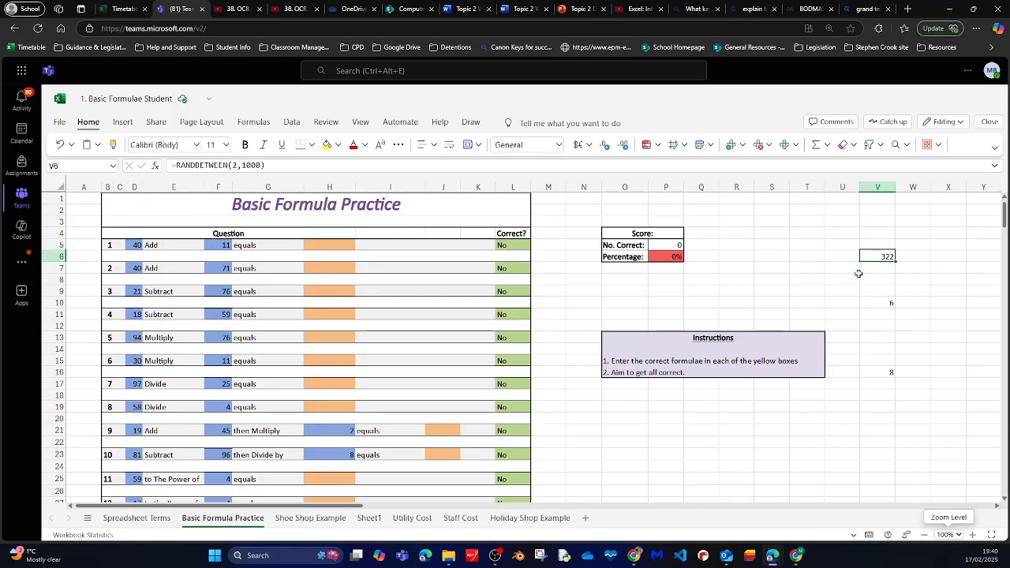
{"action": "left_click", "coordinate": [255, 164]}
{"action": "key", "text": "BackSpace"}
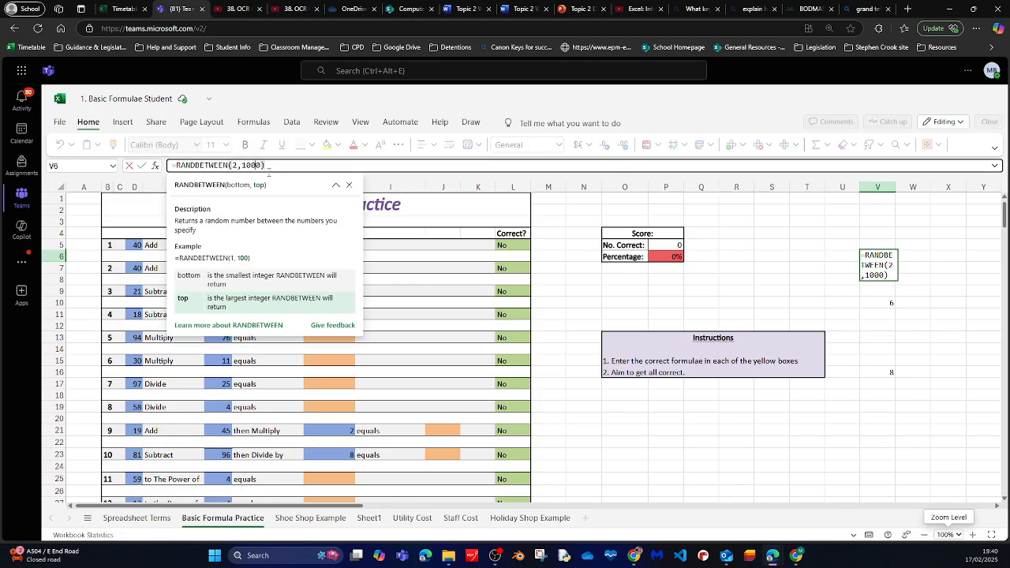
{"action": "key", "text": "Return"}
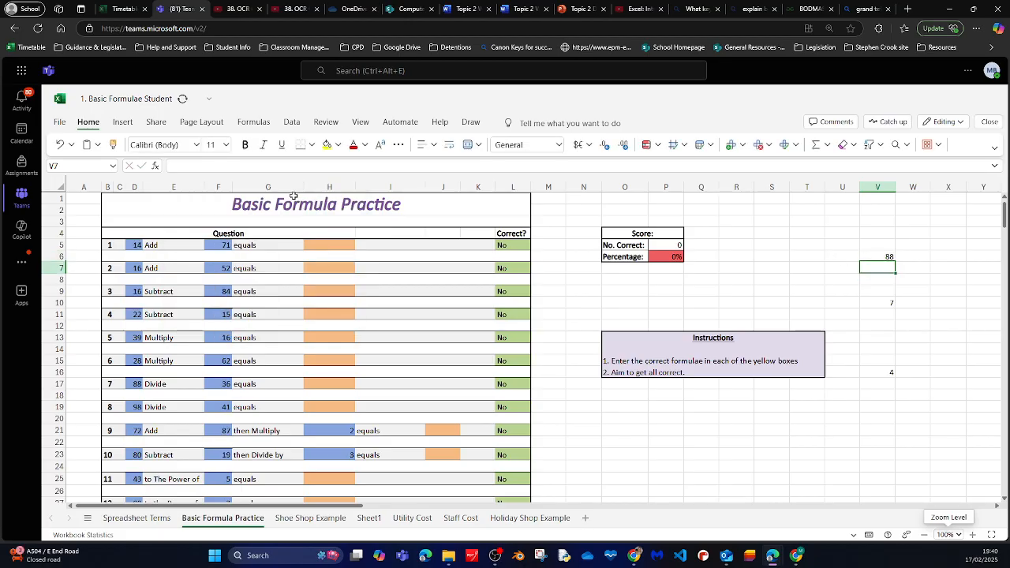
Clear the trial random-number formulas from cells V6, V10 and V16.
{"action": "left_click", "coordinate": [887, 257]}
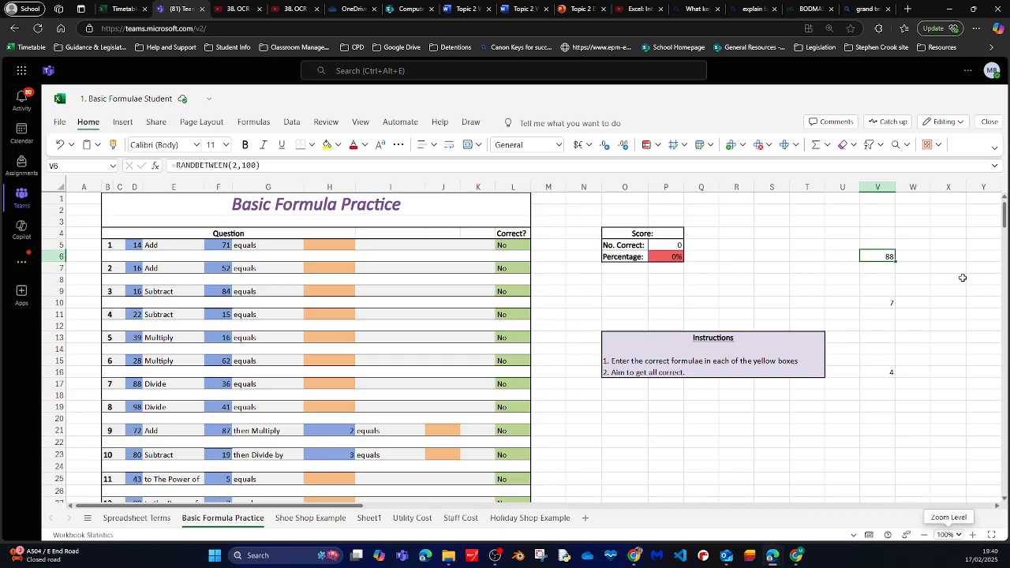
{"action": "key", "text": "Delete"}
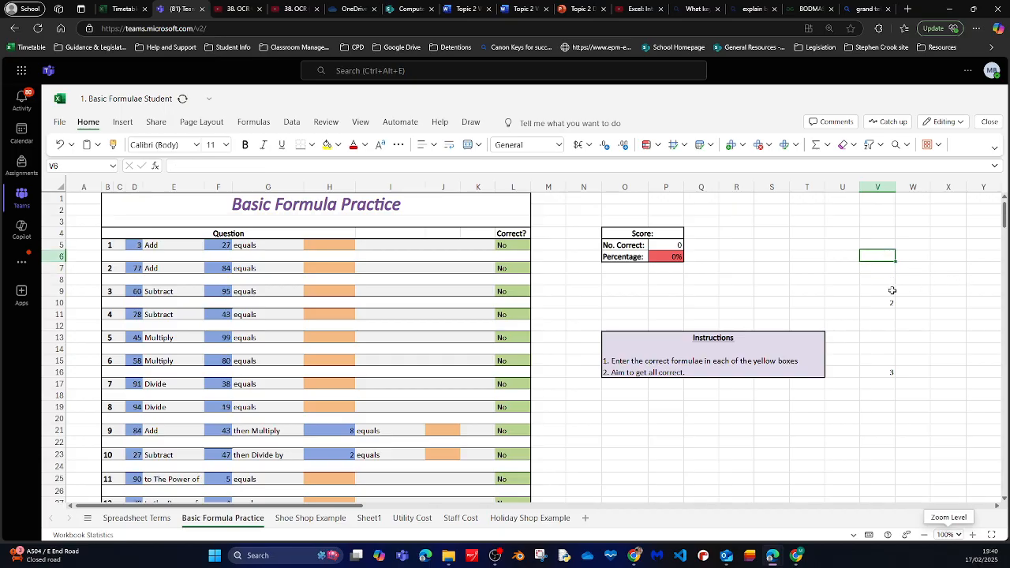
{"action": "left_click", "coordinate": [889, 303]}
{"action": "key", "text": "Delete"}
{"action": "left_click", "coordinate": [890, 372]}
{"action": "key", "text": "Delete"}
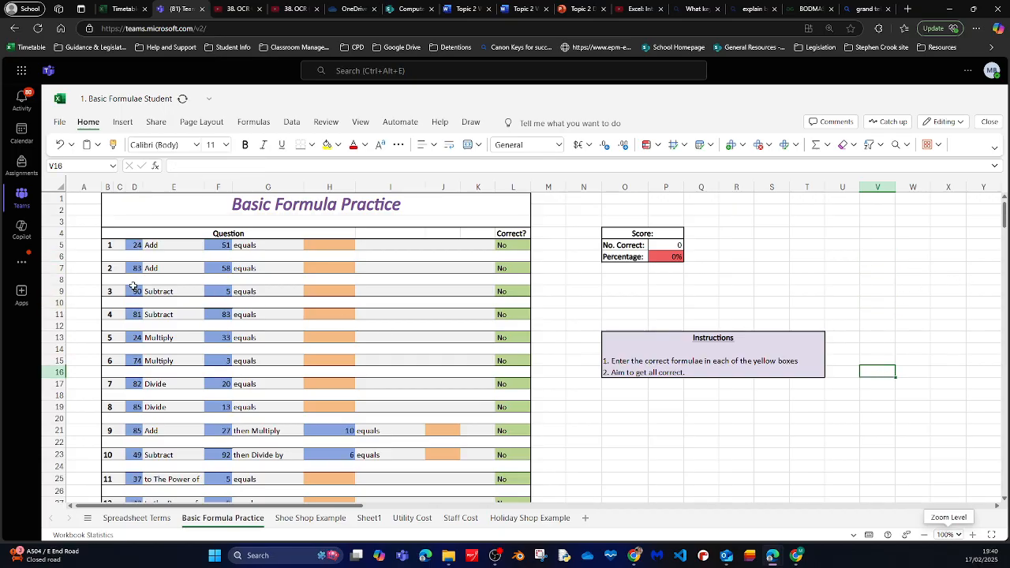
Answer question 1 in H5 with the cell-reference formula =D5+F5 and inspect its checking formula in L5.
{"action": "left_click", "coordinate": [328, 244]}
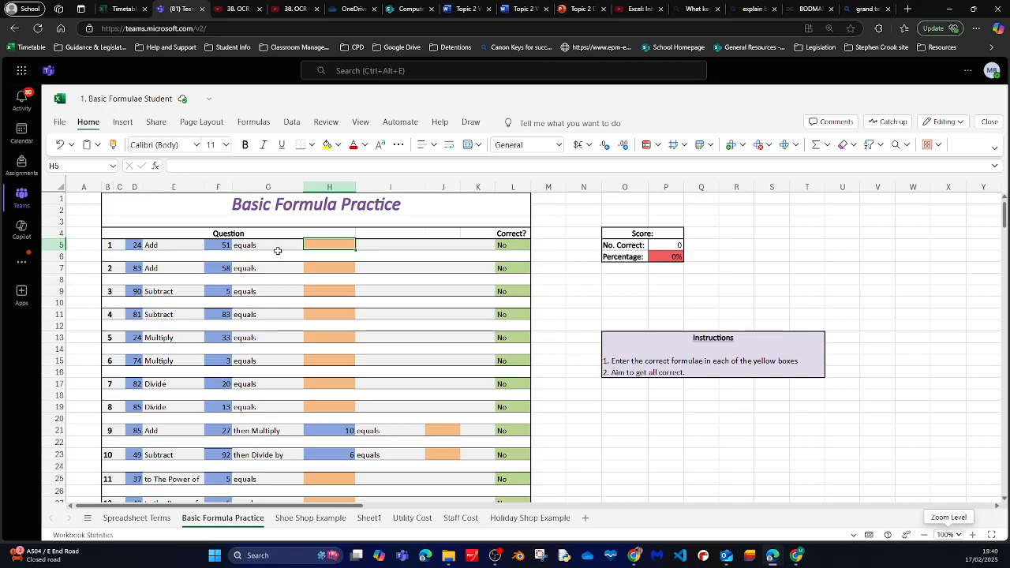
{"action": "type", "text": "="}
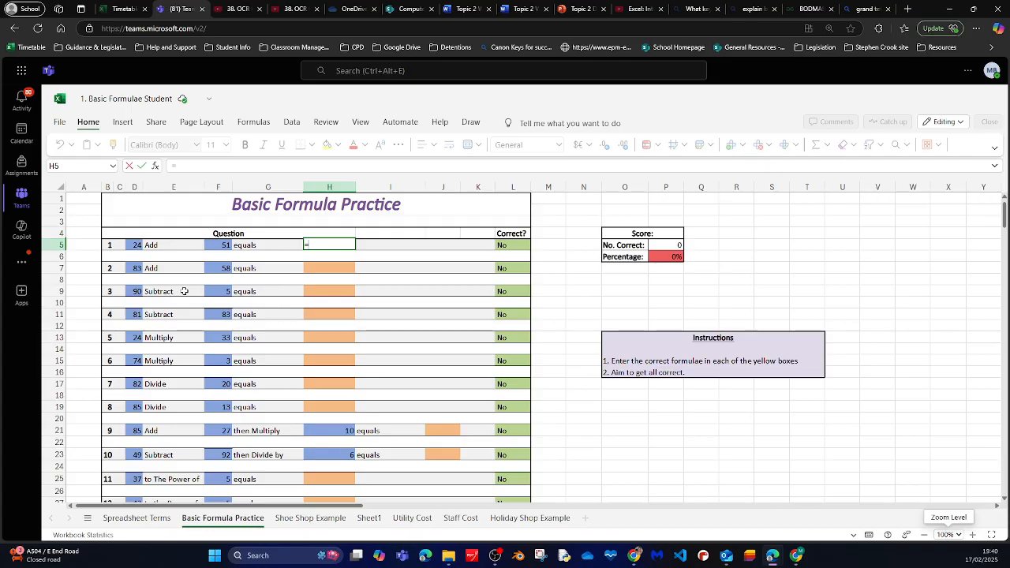
{"action": "left_click", "coordinate": [135, 245]}
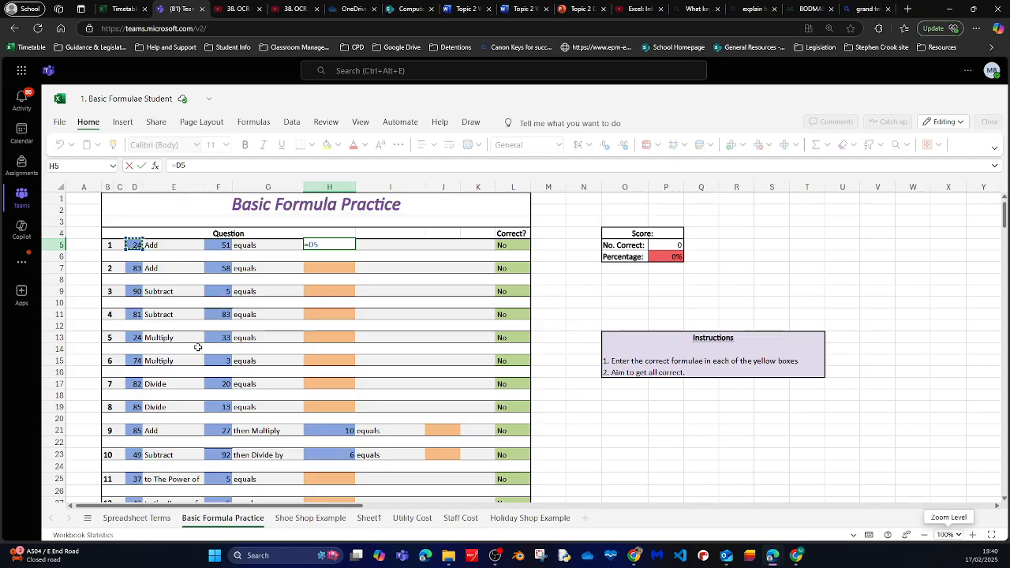
{"action": "type", "text": "+"}
{"action": "left_click", "coordinate": [228, 246]}
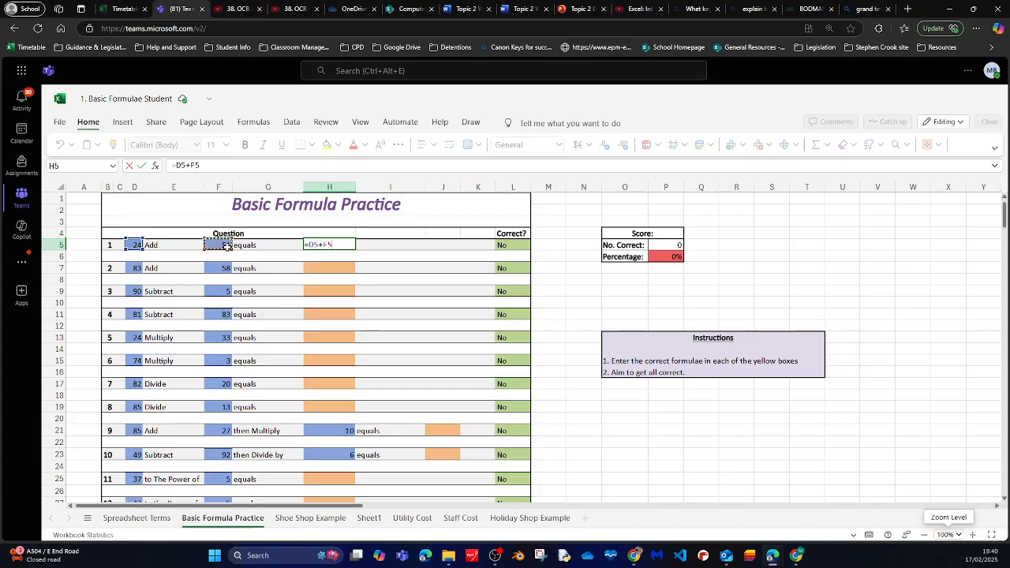
{"action": "key", "text": "Return"}
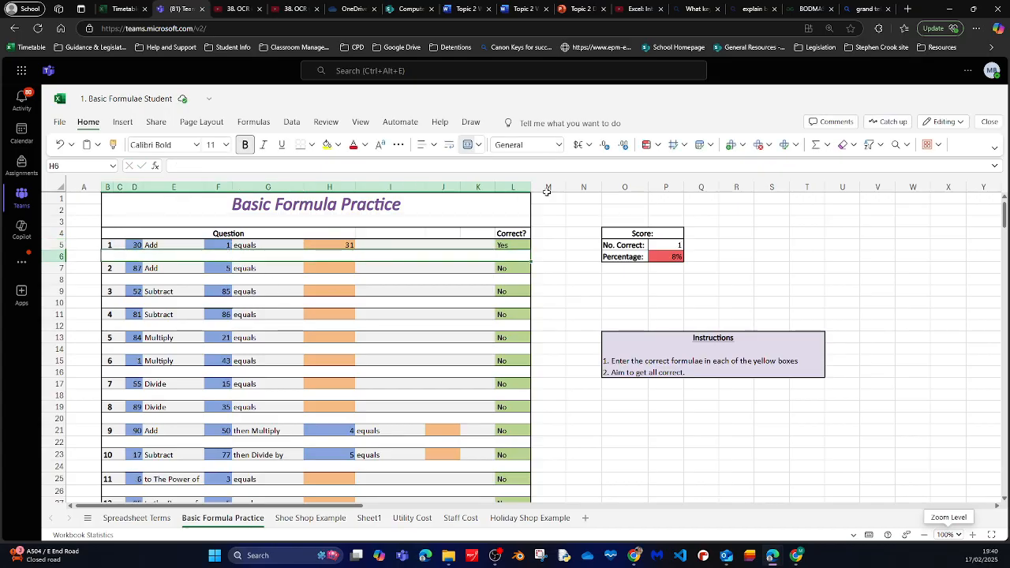
{"action": "left_click", "coordinate": [521, 247]}
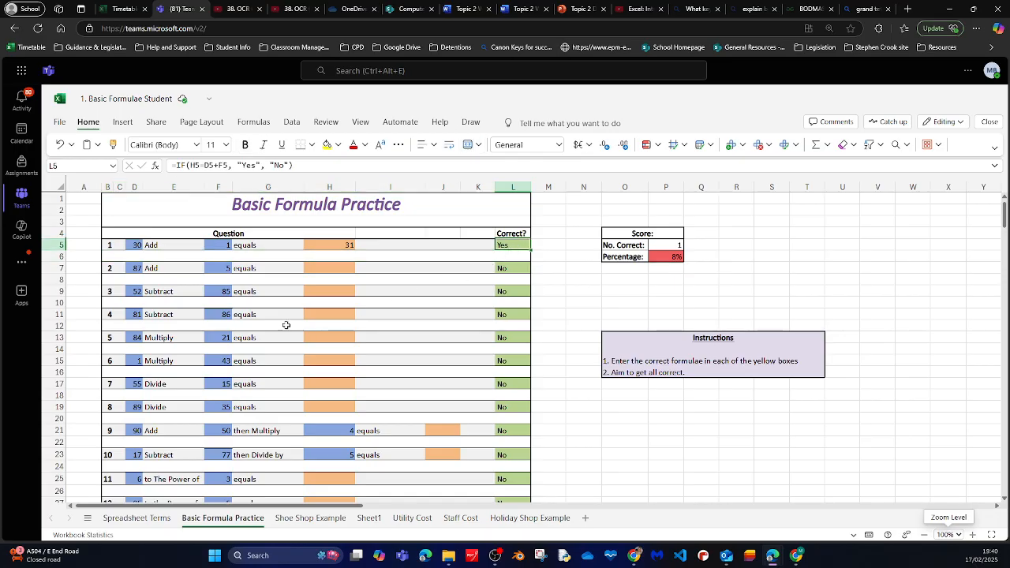
Answer question 3 in H9 with the bracketed formula =(D9-F9) and compare it with the unbracketed formula in H5.
{"action": "left_click", "coordinate": [313, 292]}
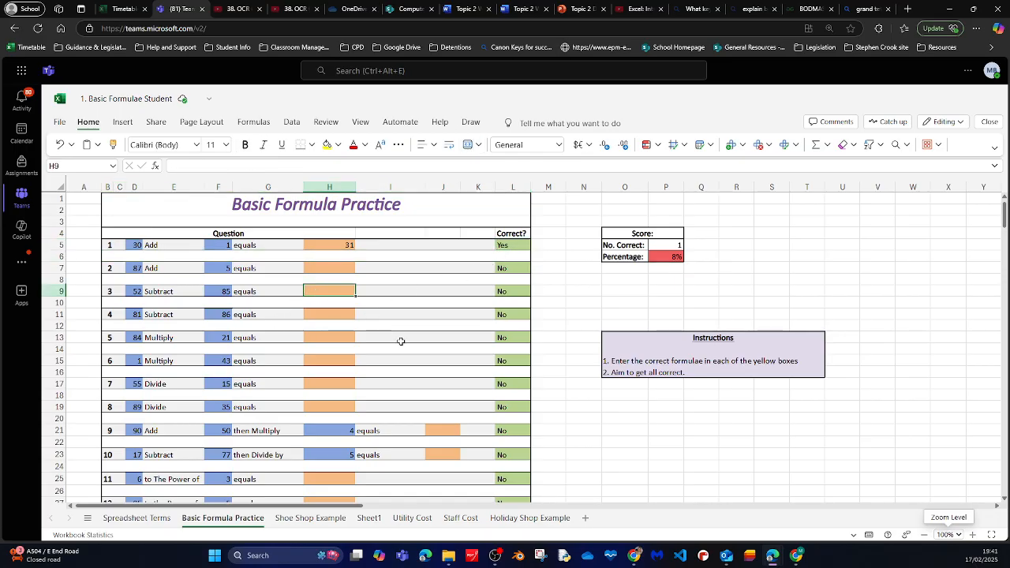
{"action": "left_click", "coordinate": [184, 164]}
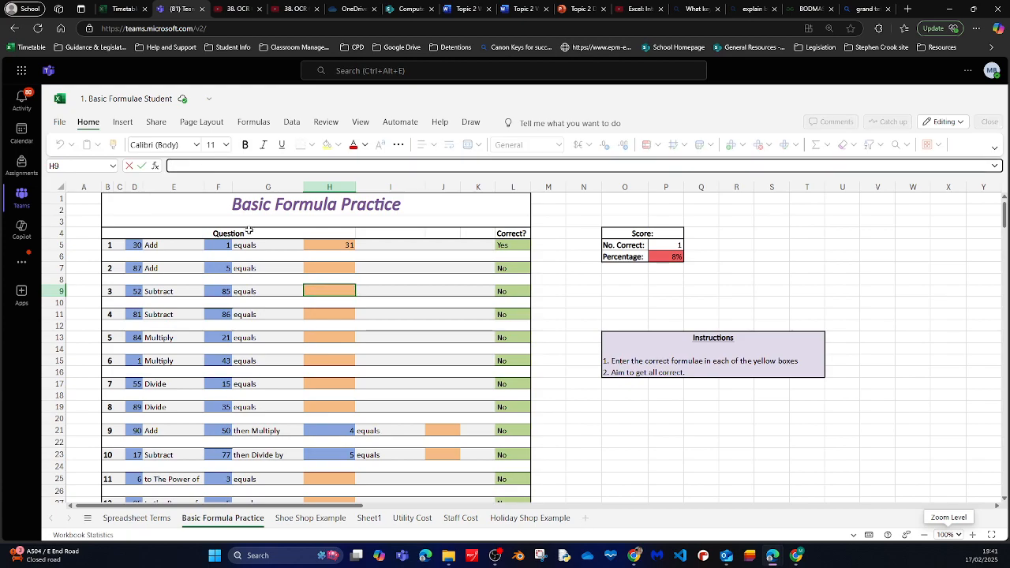
{"action": "type", "text": "=("}
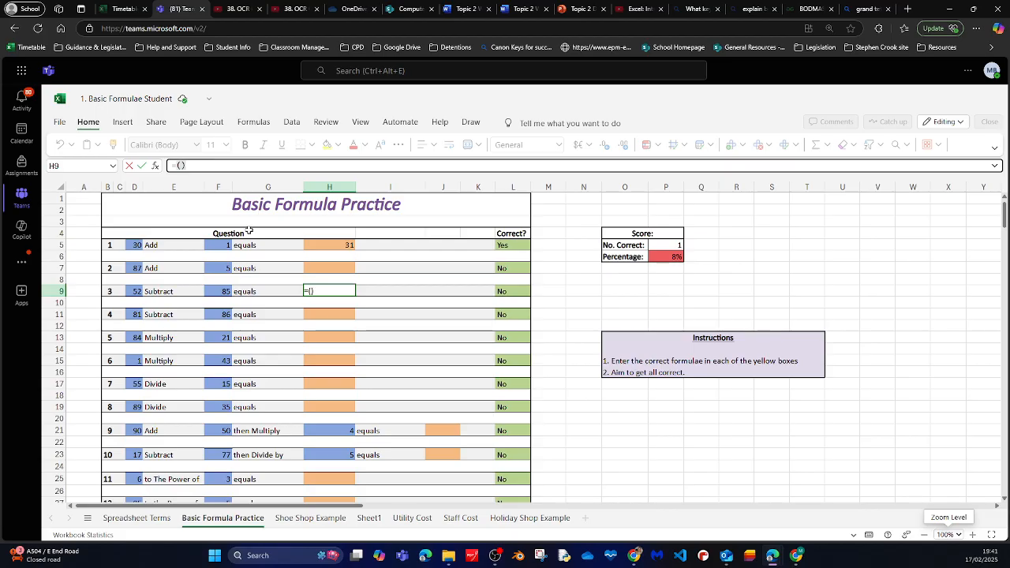
{"action": "left_click", "coordinate": [133, 292]}
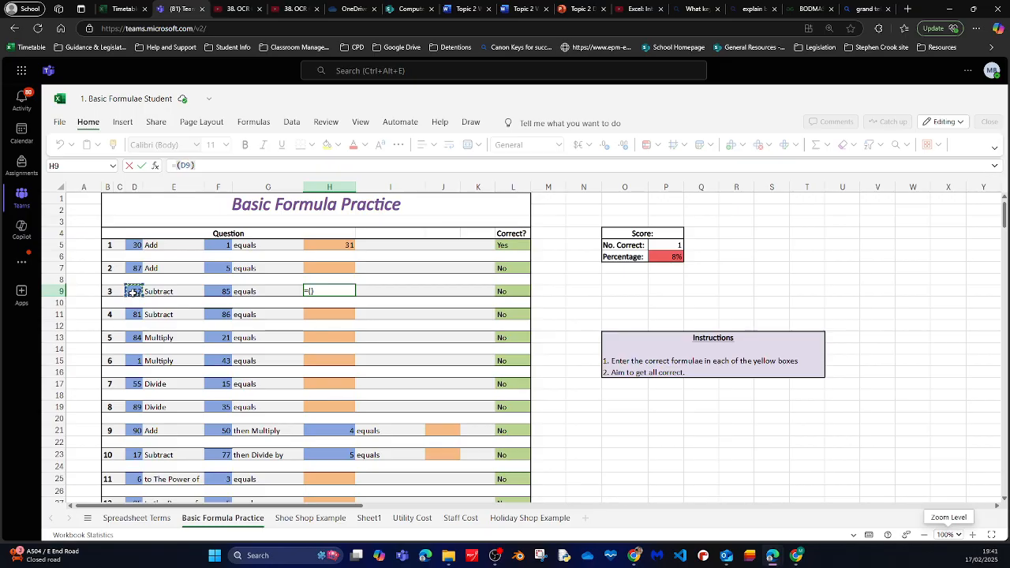
{"action": "type", "text": "-"}
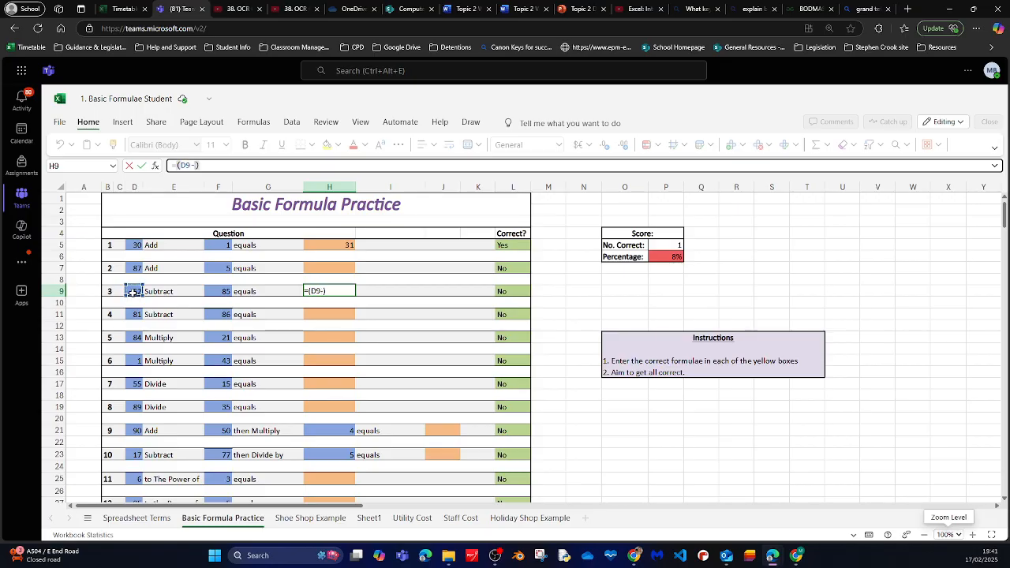
{"action": "left_click", "coordinate": [213, 293]}
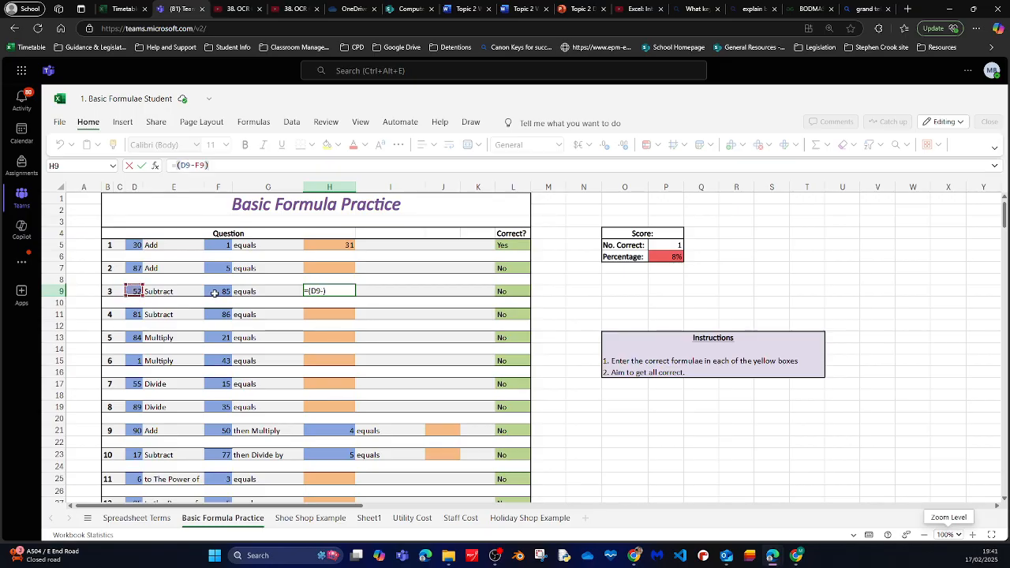
{"action": "key", "text": "Return"}
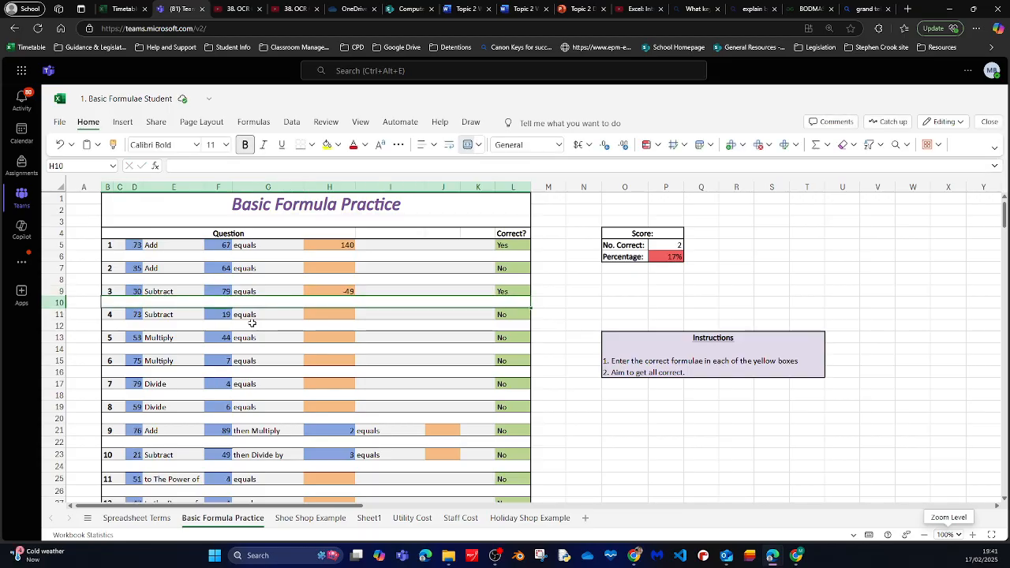
{"action": "left_click", "coordinate": [328, 290]}
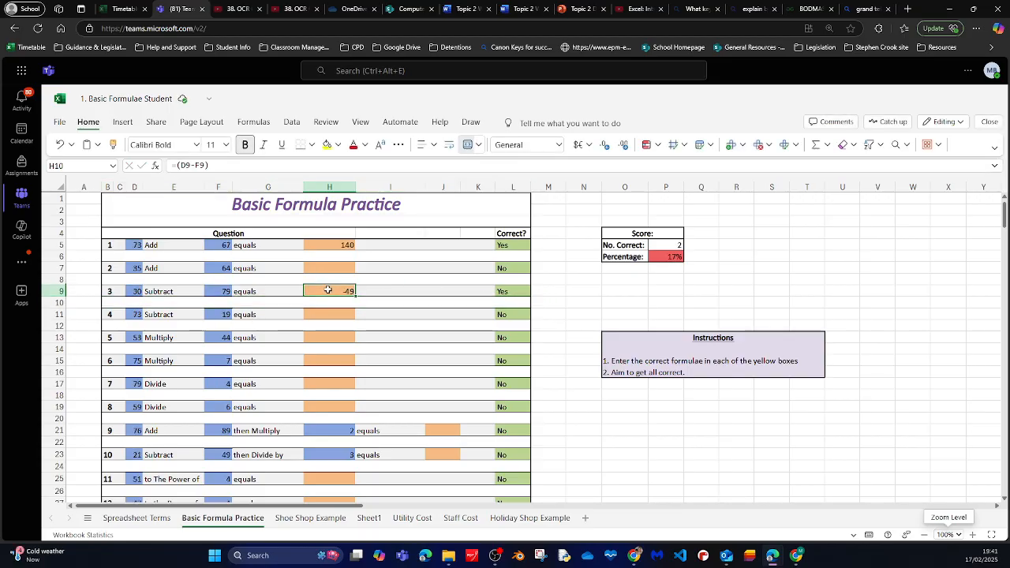
{"action": "left_click", "coordinate": [334, 244]}
{"action": "left_click", "coordinate": [334, 290]}
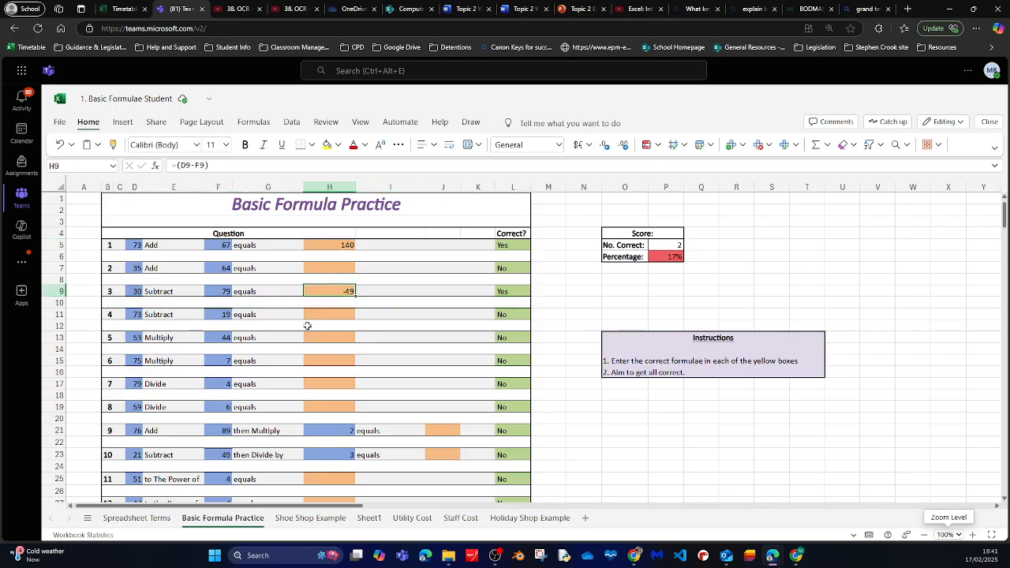
Answer question 9 in J21 with =(D21+F21)*H21 and inspect its checking formula in L21.
{"action": "scroll", "coordinate": [307, 331], "scroll_direction": "down", "scroll_amount": 2}
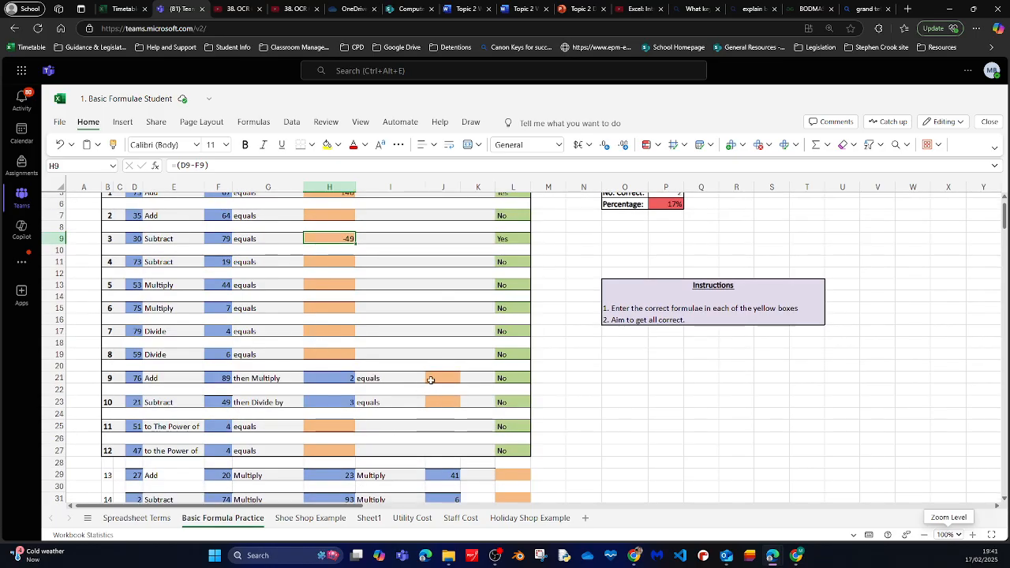
{"action": "left_click", "coordinate": [443, 378]}
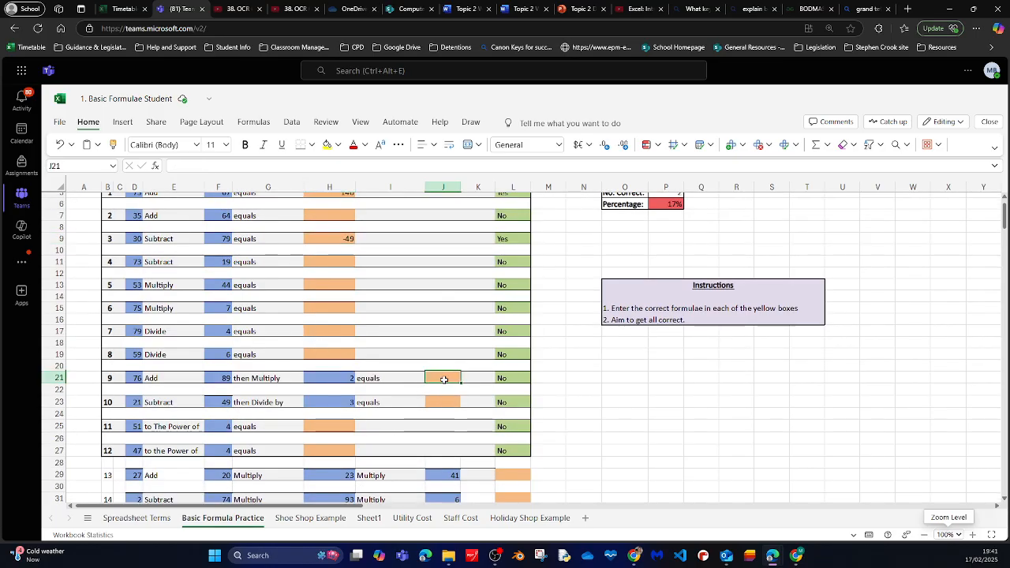
{"action": "type", "text": "=("}
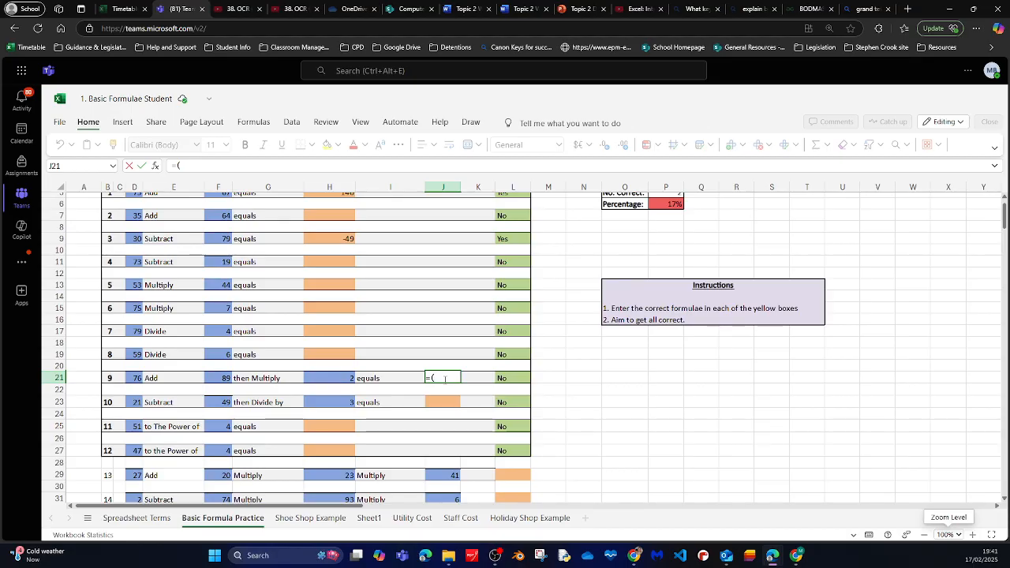
{"action": "left_click", "coordinate": [136, 378]}
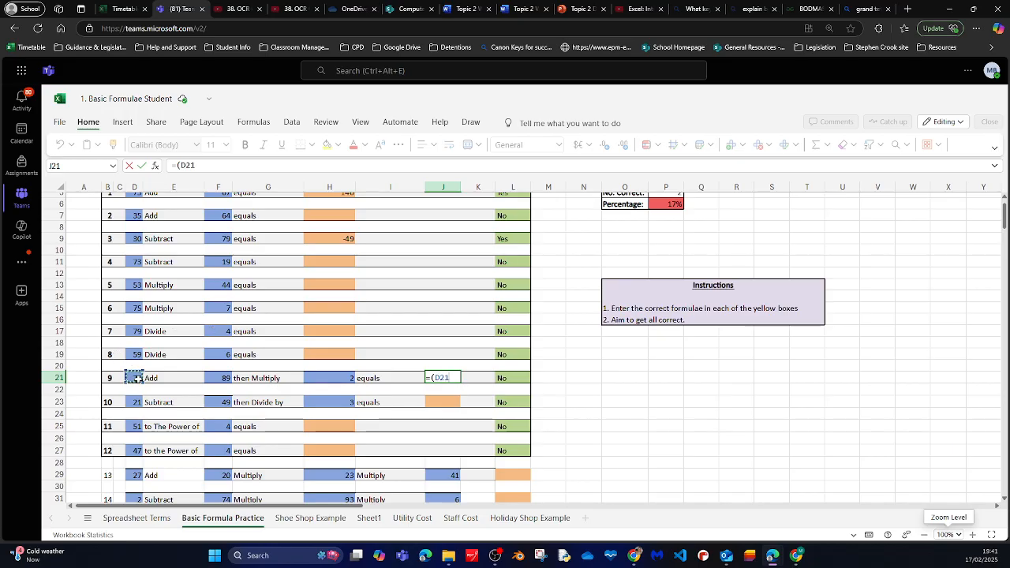
{"action": "type", "text": "+"}
{"action": "left_click", "coordinate": [215, 377]}
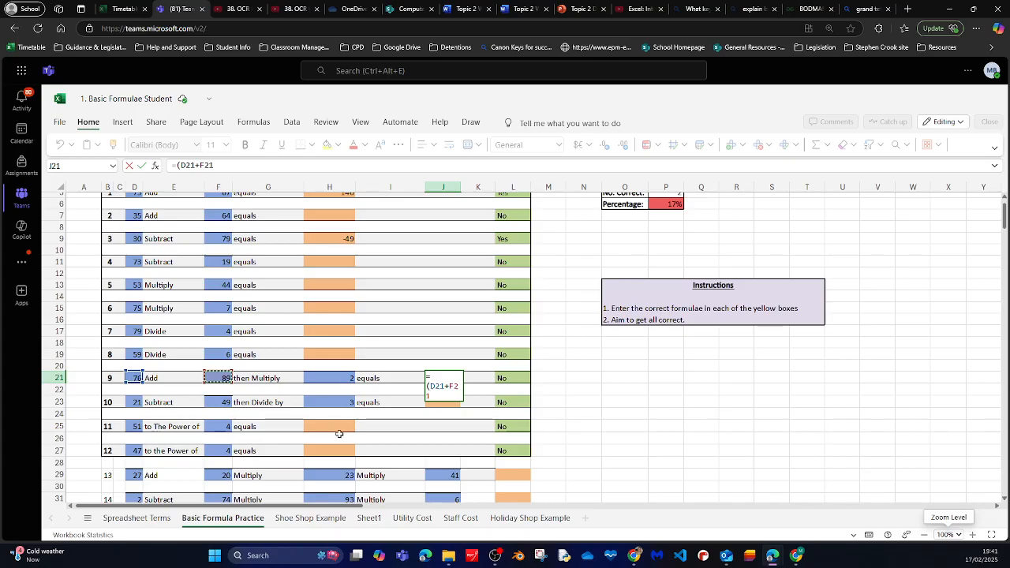
{"action": "type", "text": ")*"}
{"action": "left_click", "coordinate": [334, 381]}
{"action": "key", "text": "Return"}
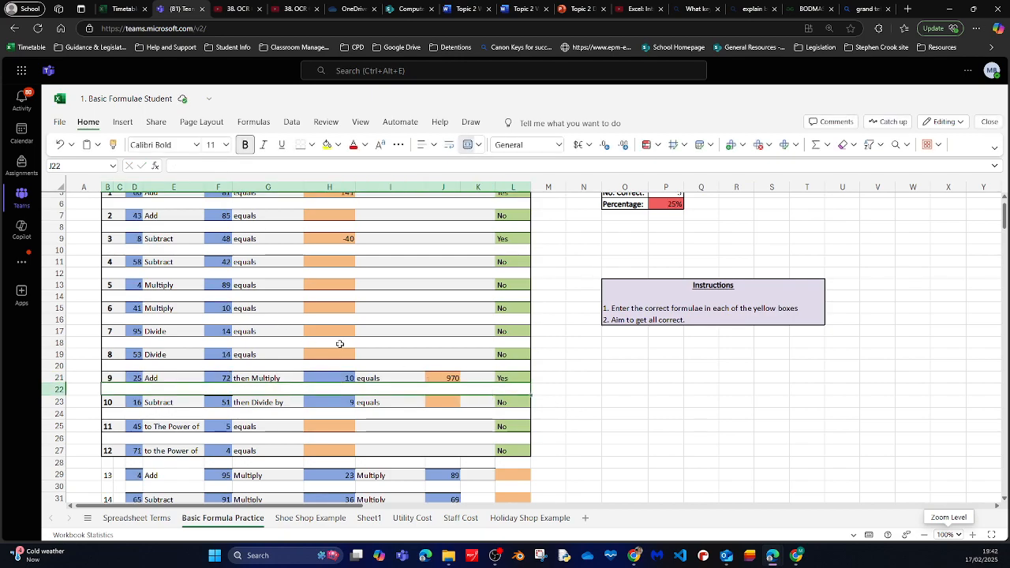
{"action": "left_click", "coordinate": [448, 378]}
{"action": "left_click", "coordinate": [510, 380]}
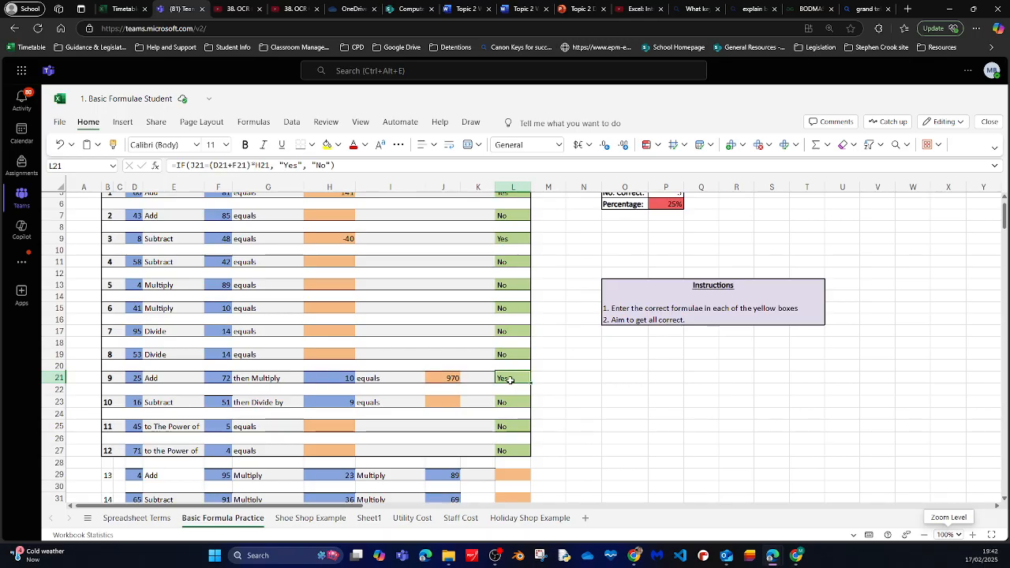
Answer question 11 in H25 with the power formula =D25^F25.
{"action": "scroll", "coordinate": [505, 394], "scroll_direction": "down", "scroll_amount": 3}
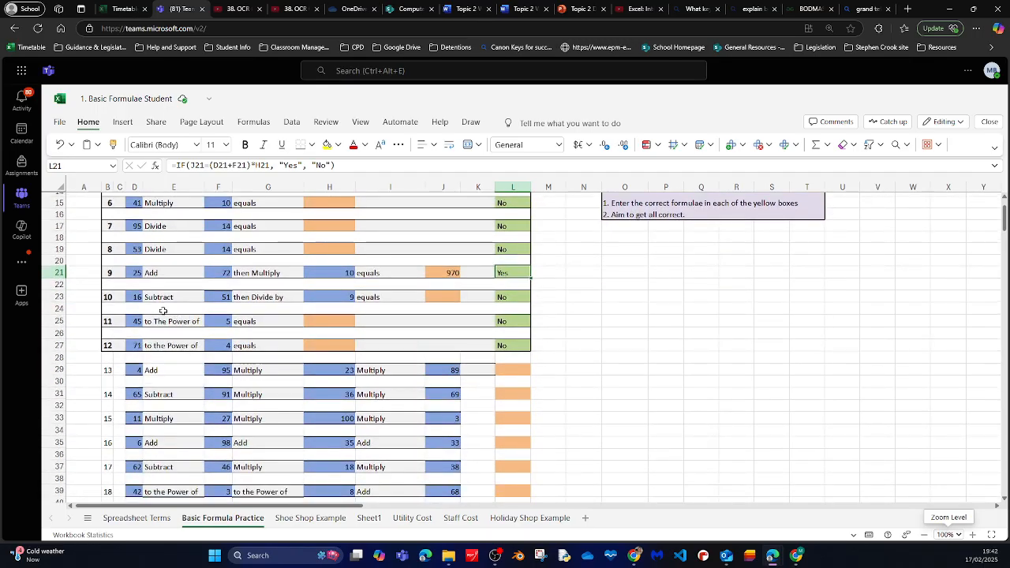
{"action": "left_click", "coordinate": [324, 322]}
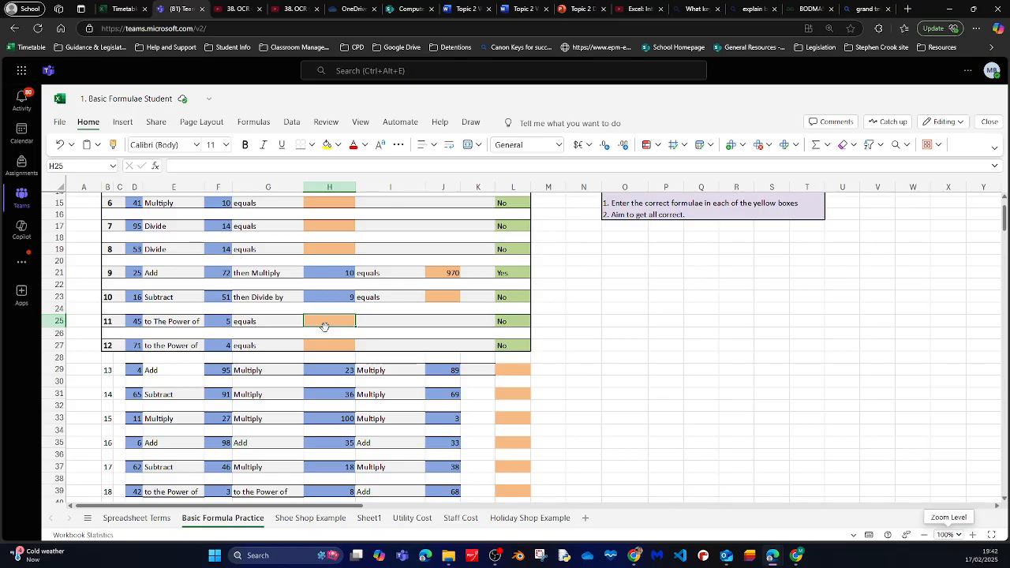
{"action": "type", "text": "="}
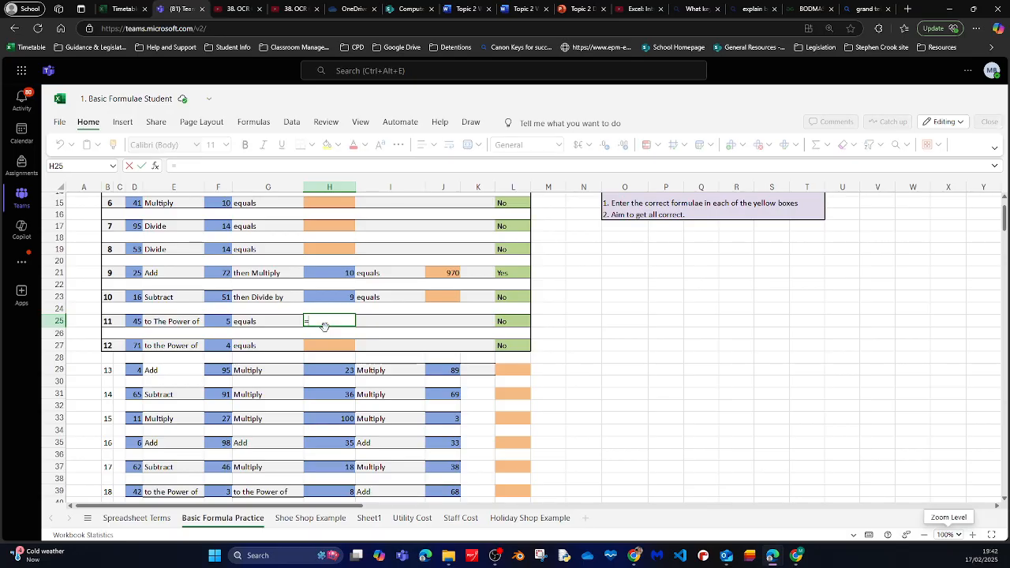
{"action": "left_click", "coordinate": [139, 322]}
{"action": "type", "text": "^"}
{"action": "left_click", "coordinate": [224, 320]}
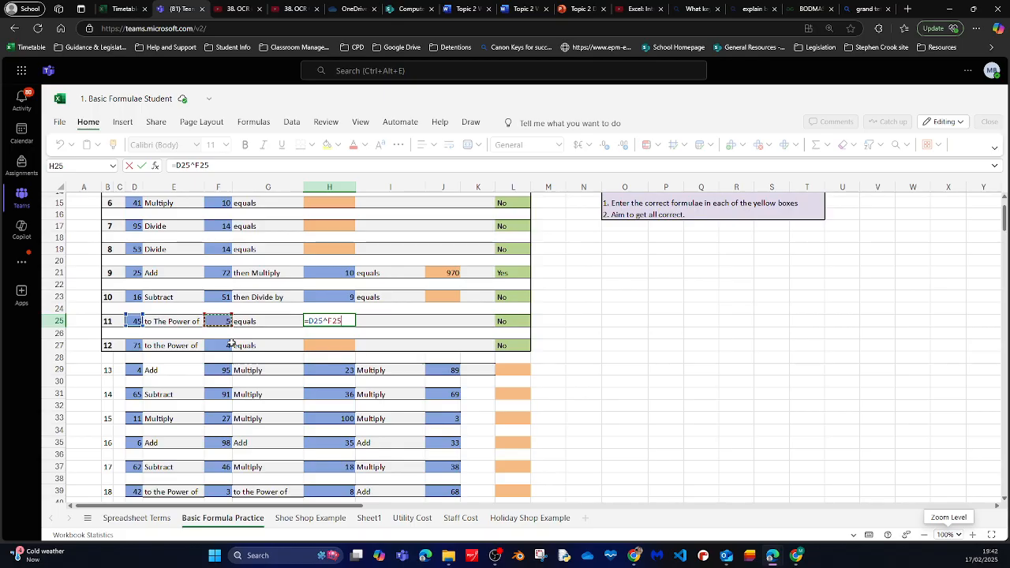
{"action": "key", "text": "Return"}
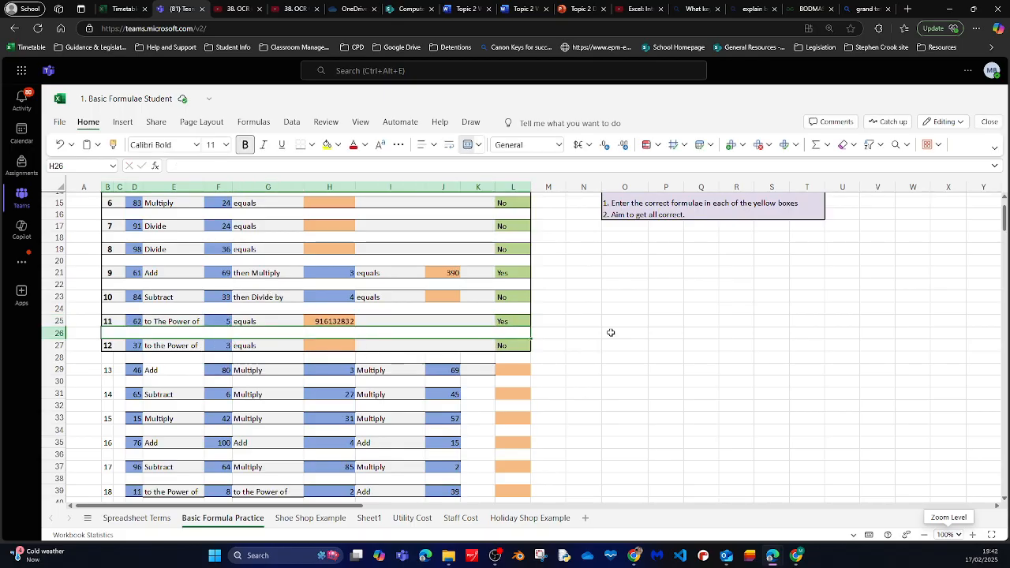
Answer question 13 in L29 with the cell-reference formula =(D29+F29)*H29*J29.
{"action": "scroll", "coordinate": [616, 331], "scroll_direction": "down", "scroll_amount": 3}
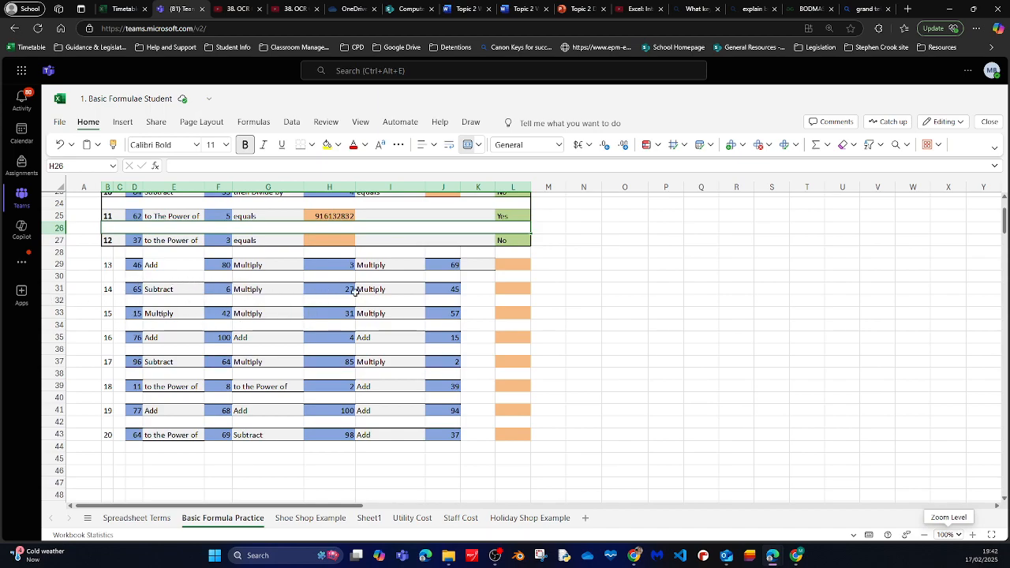
{"action": "left_click", "coordinate": [510, 264]}
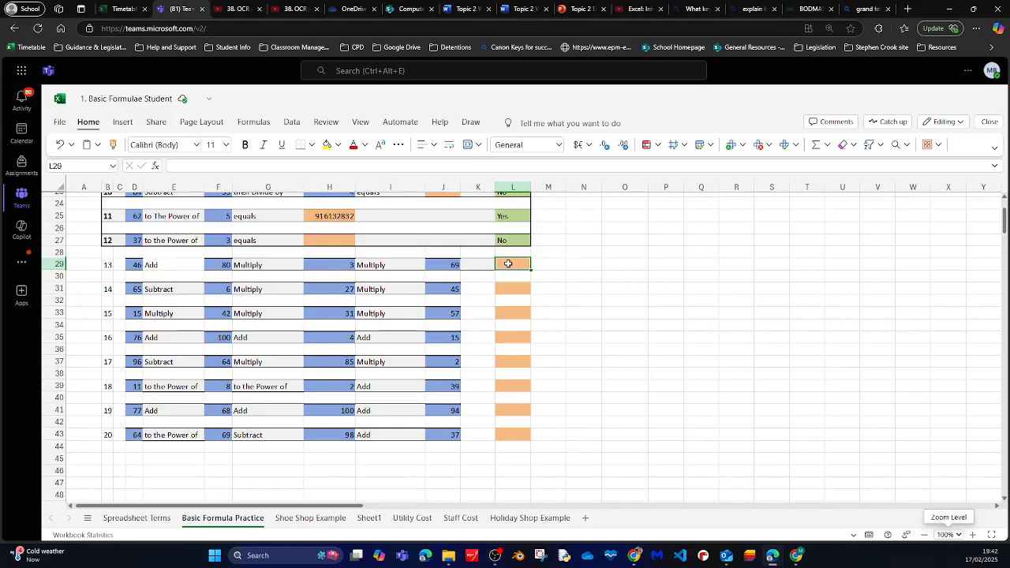
{"action": "type", "text": "=("}
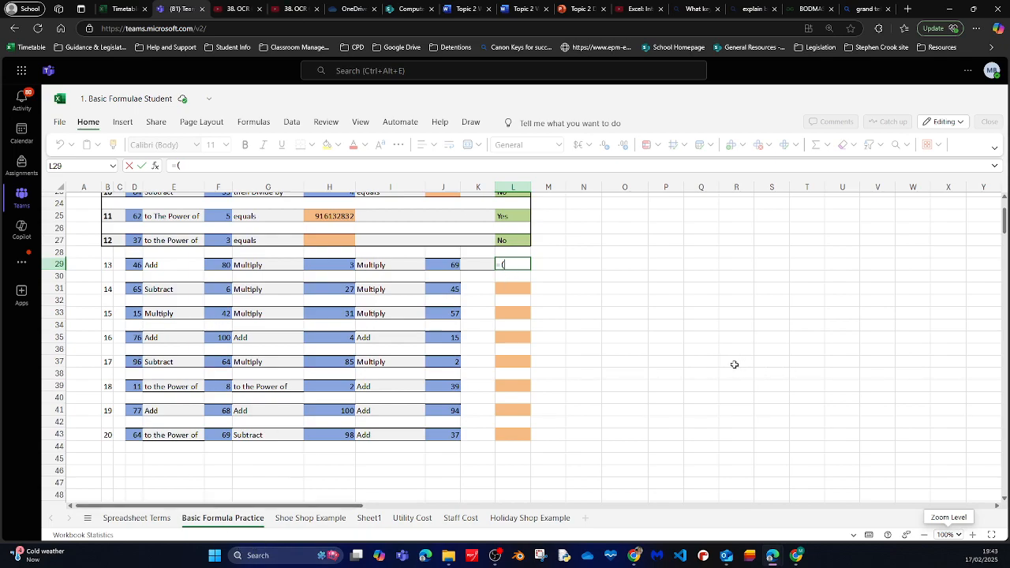
{"action": "left_click", "coordinate": [141, 267]}
{"action": "type", "text": "+"}
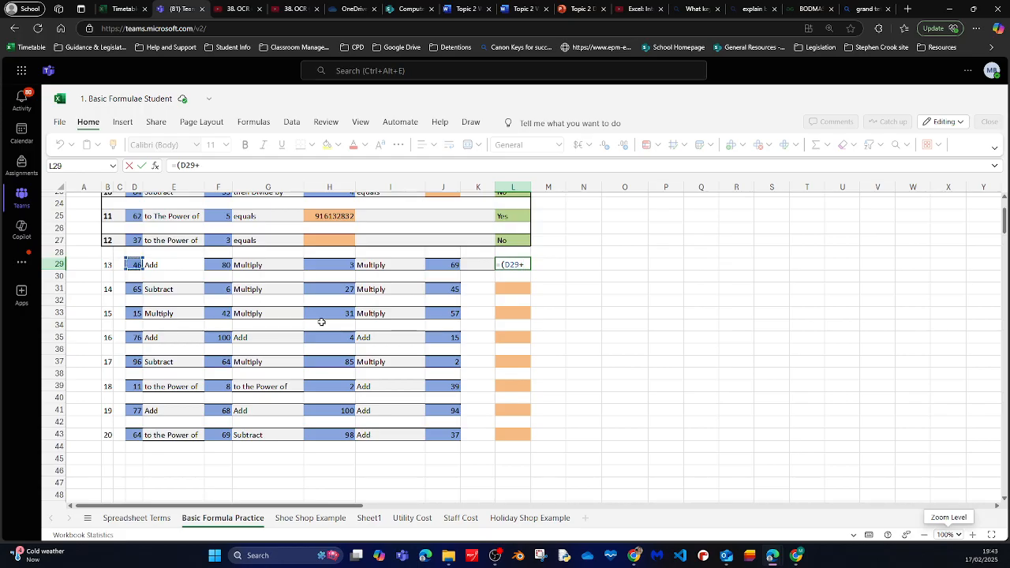
{"action": "left_click", "coordinate": [224, 267]}
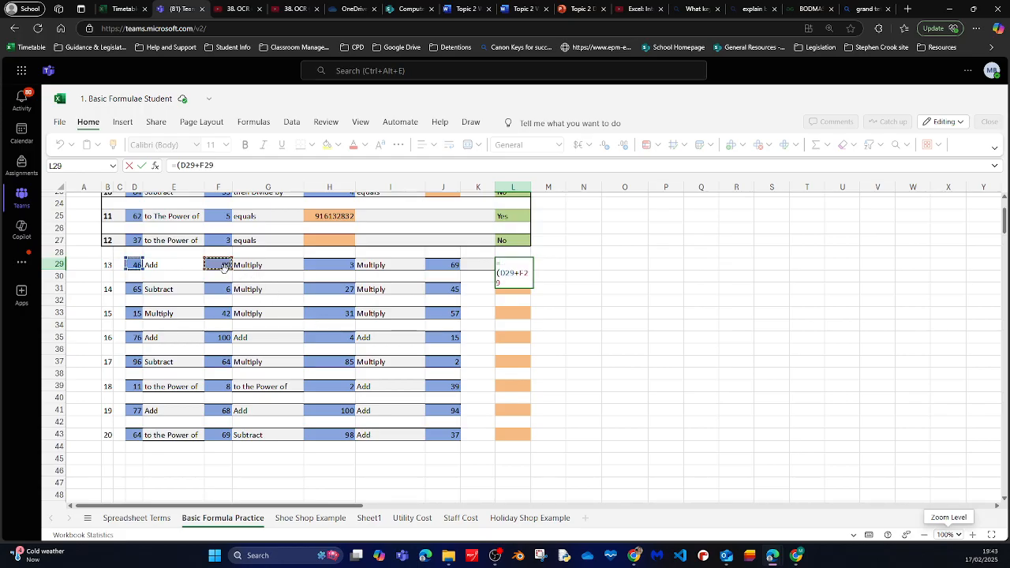
{"action": "type", "text": ")*"}
{"action": "left_click", "coordinate": [329, 265]}
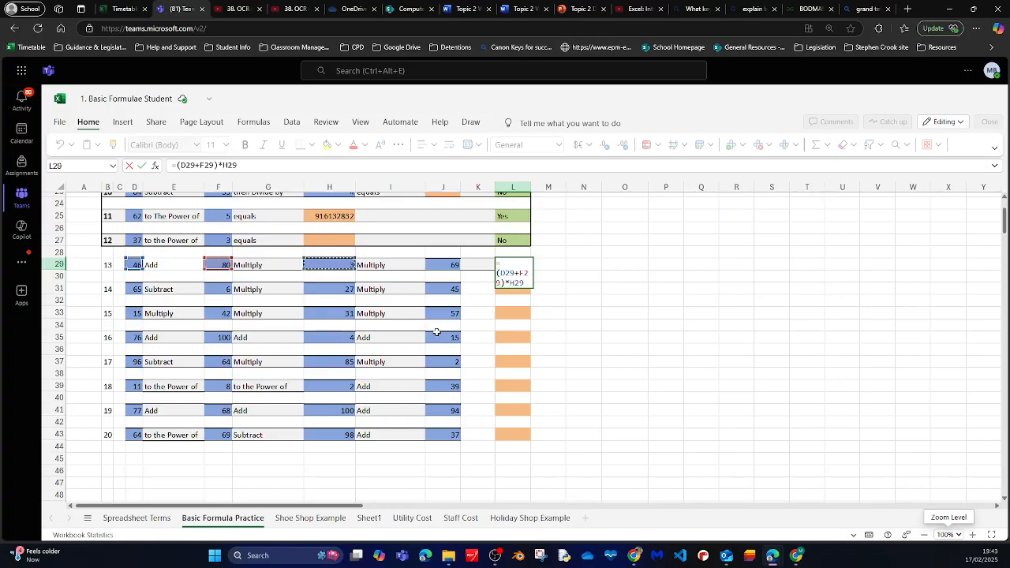
{"action": "type", "text": "*"}
{"action": "left_click", "coordinate": [430, 266]}
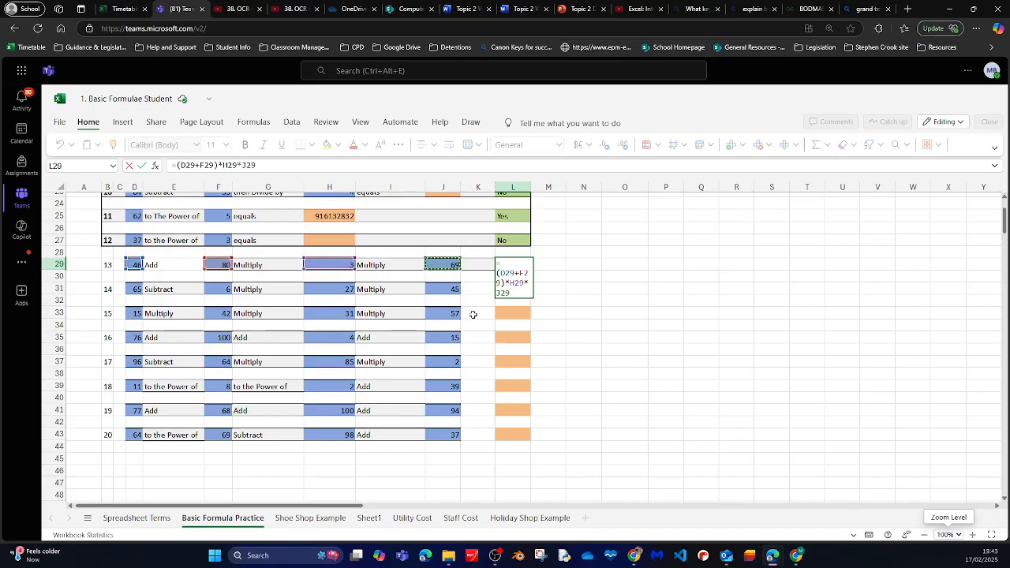
{"action": "key", "text": "Return"}
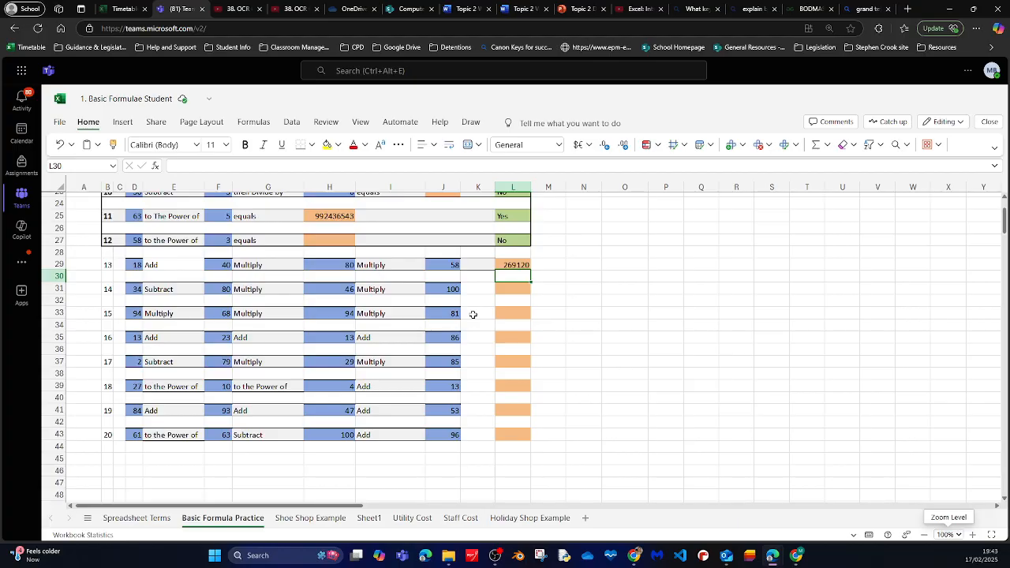
Add a second pair of brackets around (D29+F29)*H29 in the question 13 formula in L29.
{"action": "left_click", "coordinate": [524, 265]}
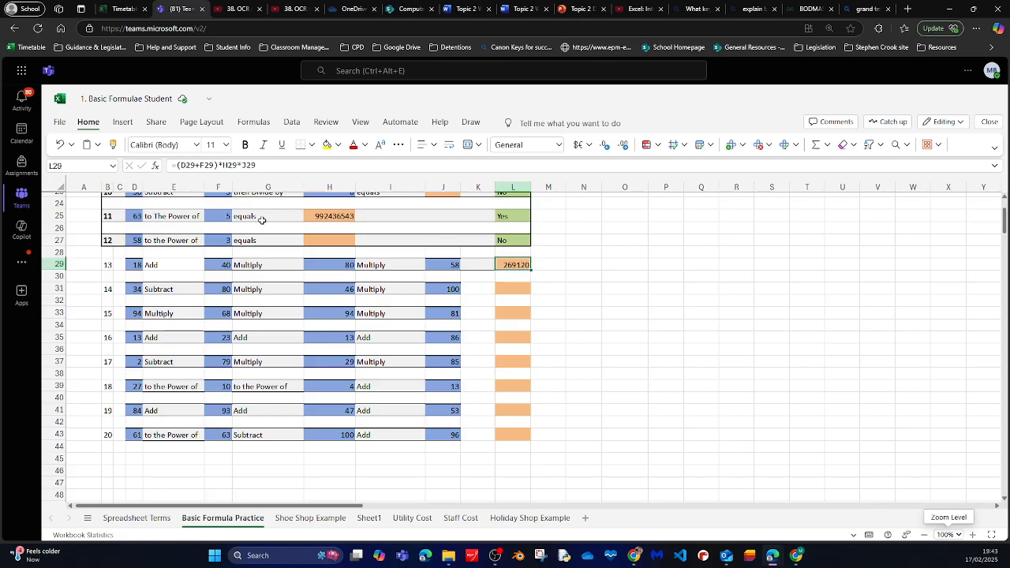
{"action": "left_click", "coordinate": [191, 166]}
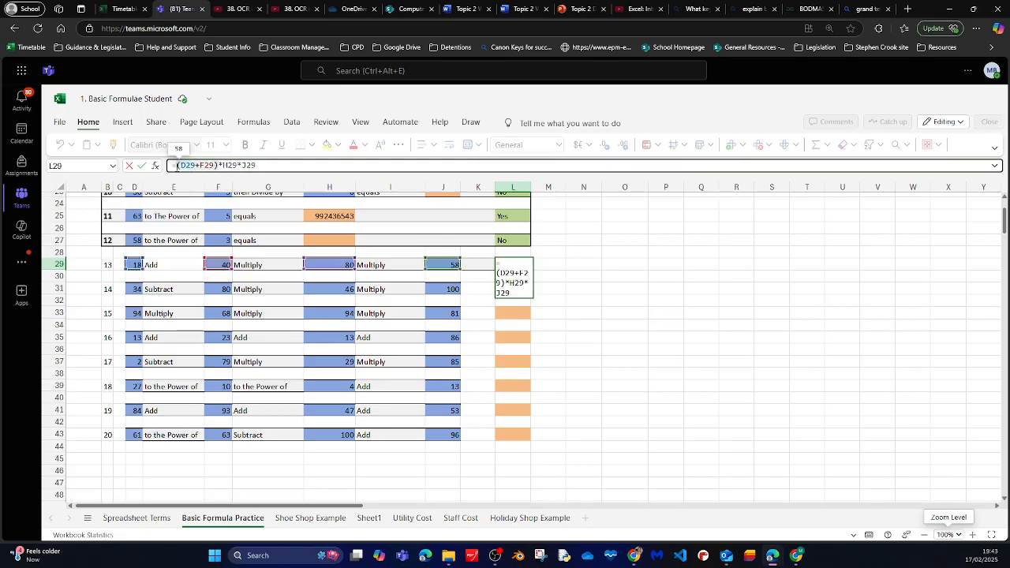
{"action": "type", "text": "("}
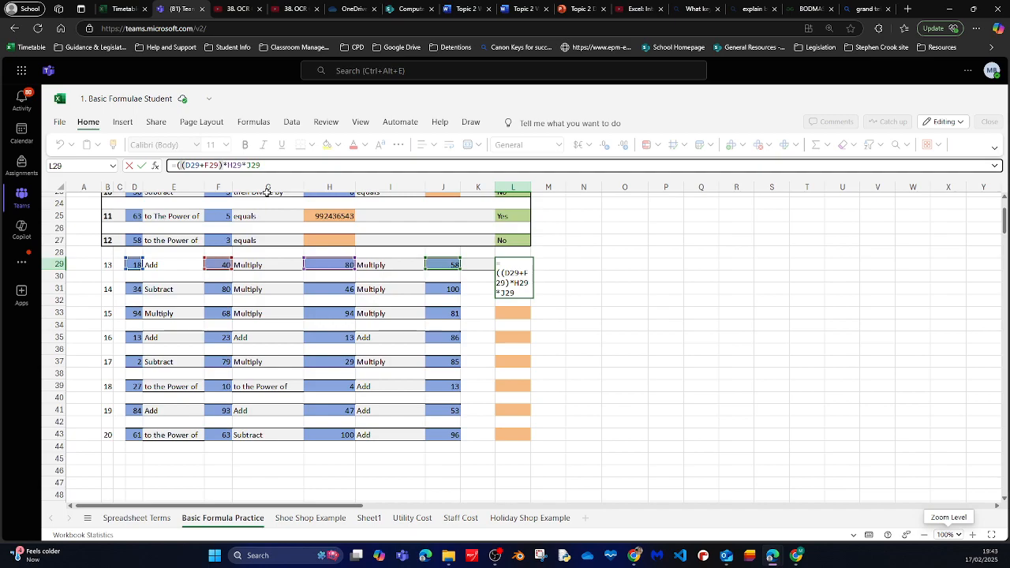
{"action": "left_click", "coordinate": [238, 166]}
{"action": "type", "text": ")"}
{"action": "key", "text": "Return"}
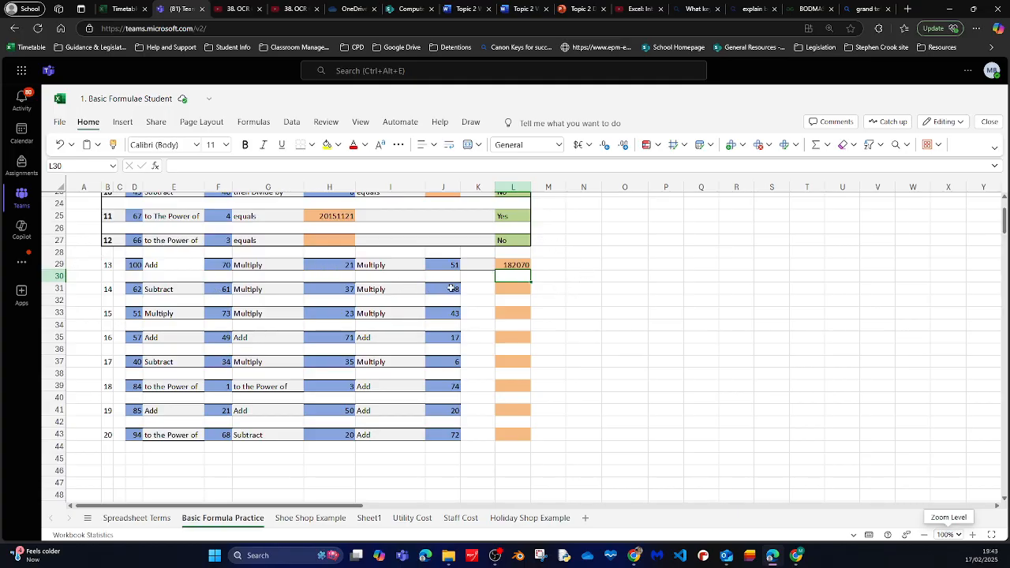
Answer question 18 in L39 with the chained power formula =D39^F39^H39+J39.
{"action": "left_click", "coordinate": [513, 289]}
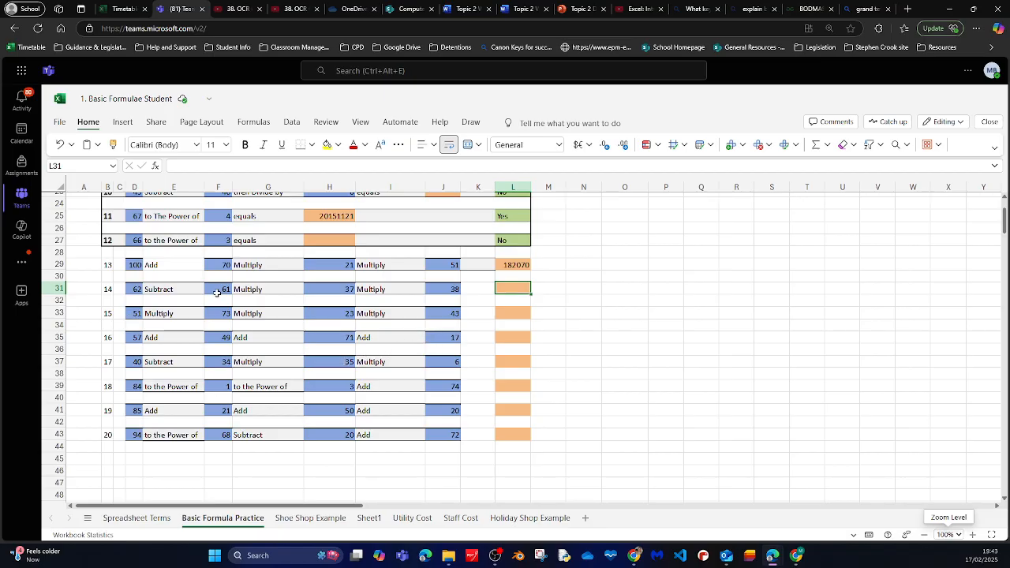
{"action": "left_click", "coordinate": [509, 388]}
{"action": "type", "text": "="}
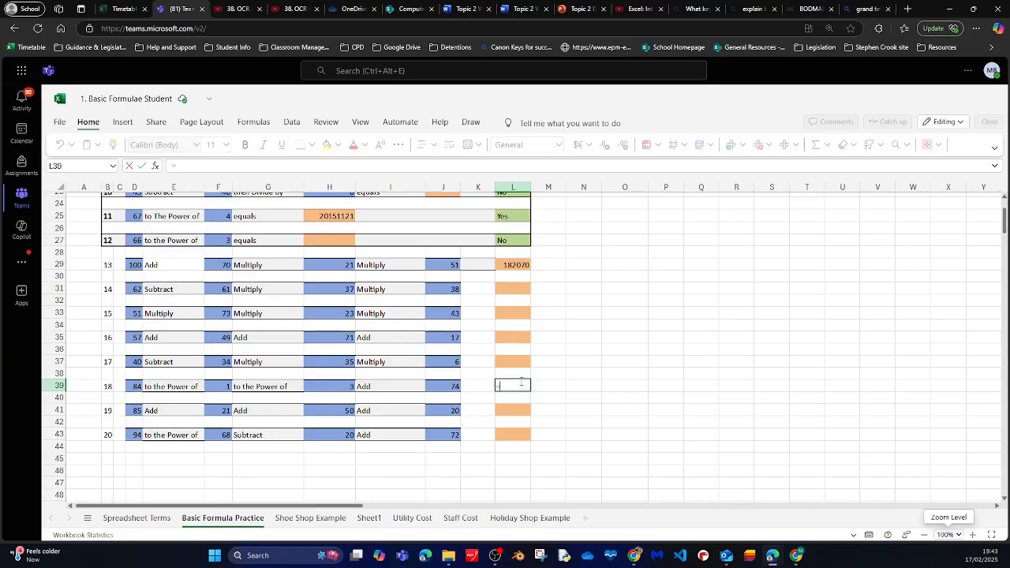
{"action": "left_click", "coordinate": [227, 386]}
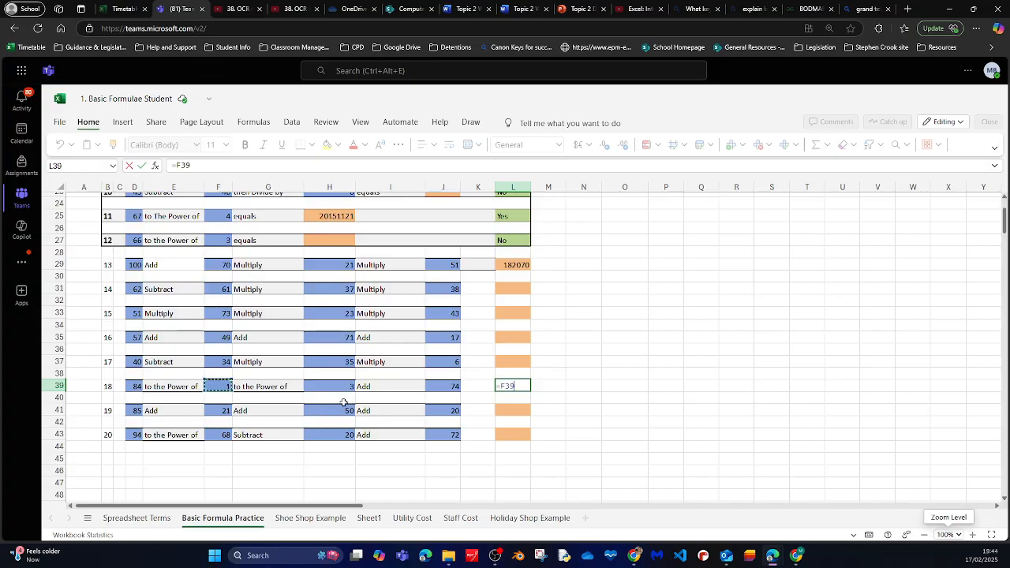
{"action": "left_click", "coordinate": [213, 393]}
{"action": "key", "text": "BackSpace"}
{"action": "left_click", "coordinate": [136, 386]}
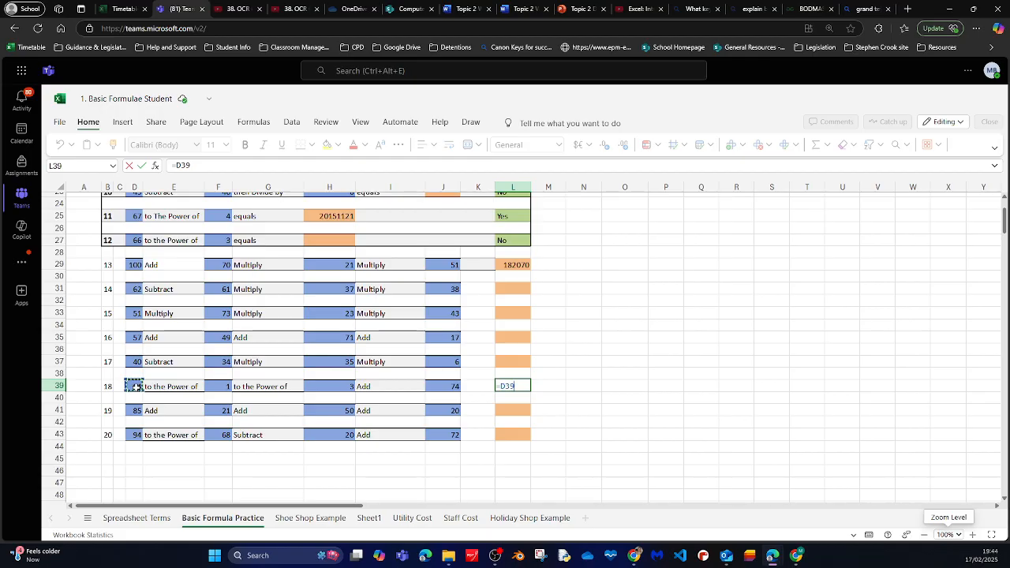
{"action": "type", "text": "^"}
{"action": "left_click", "coordinate": [223, 386]}
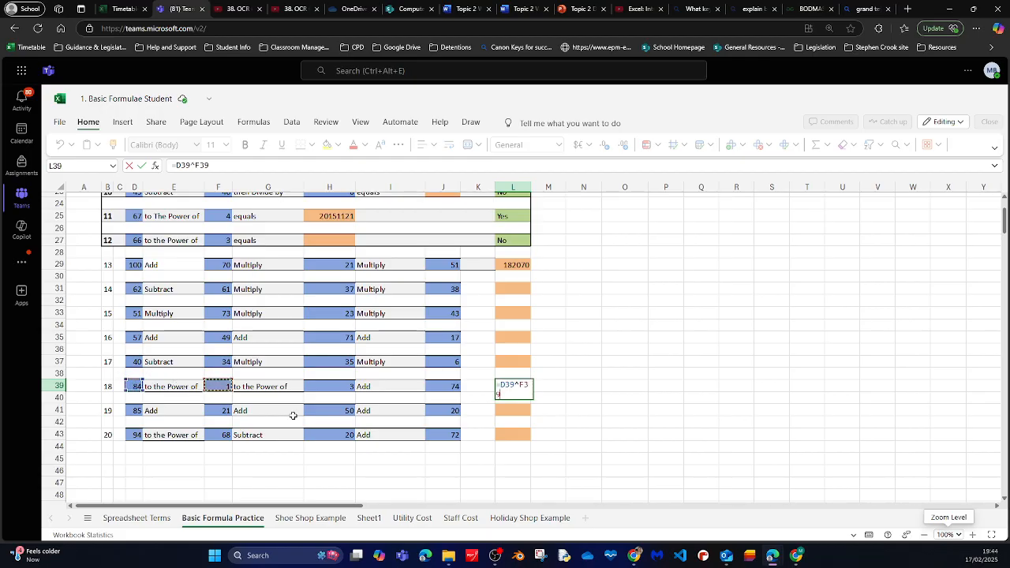
{"action": "type", "text": "^"}
{"action": "left_click", "coordinate": [333, 386]}
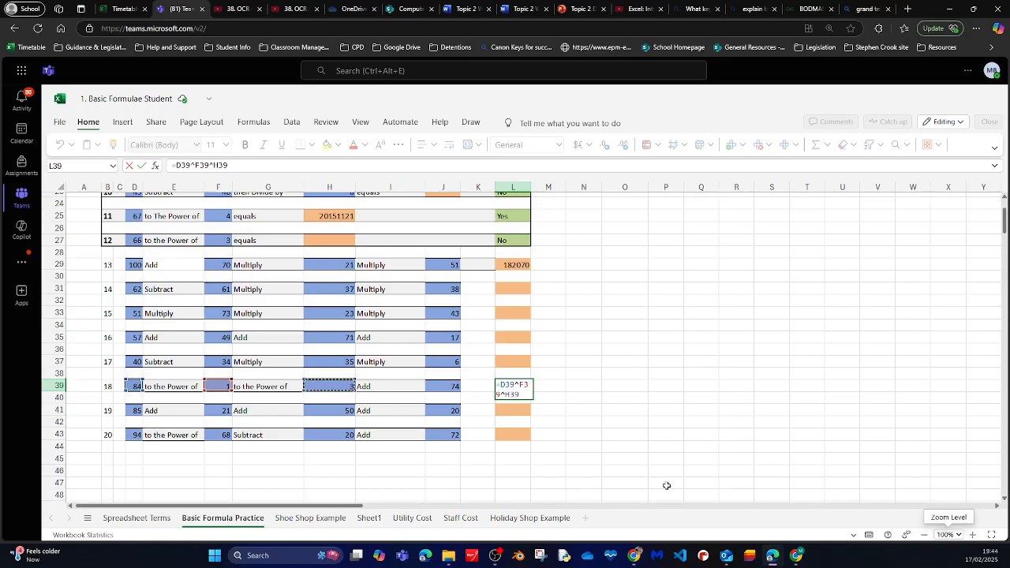
{"action": "type", "text": "+"}
{"action": "left_click", "coordinate": [450, 386]}
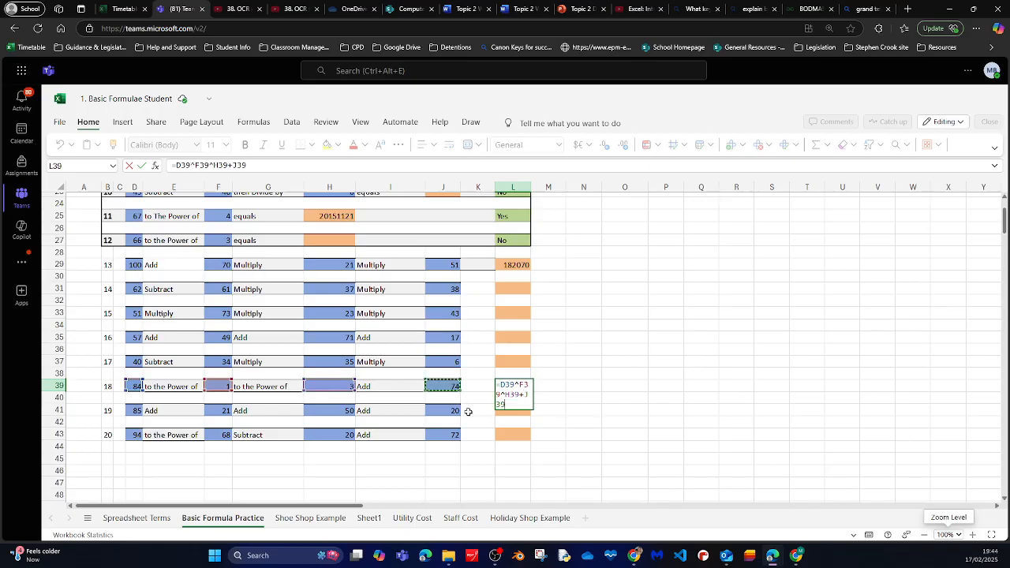
{"action": "key", "text": "Return"}
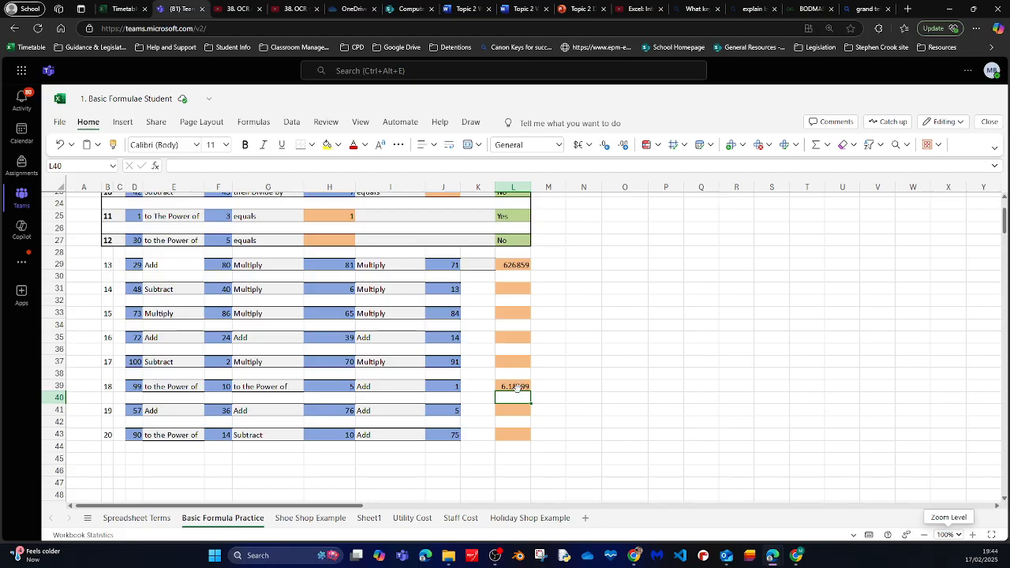
Widen column L to examine the question 18 answer in L39 and narrow it back to roughly its original width.
{"action": "left_click_drag", "start_coordinate": [530, 187], "coordinate": [875, 183]}
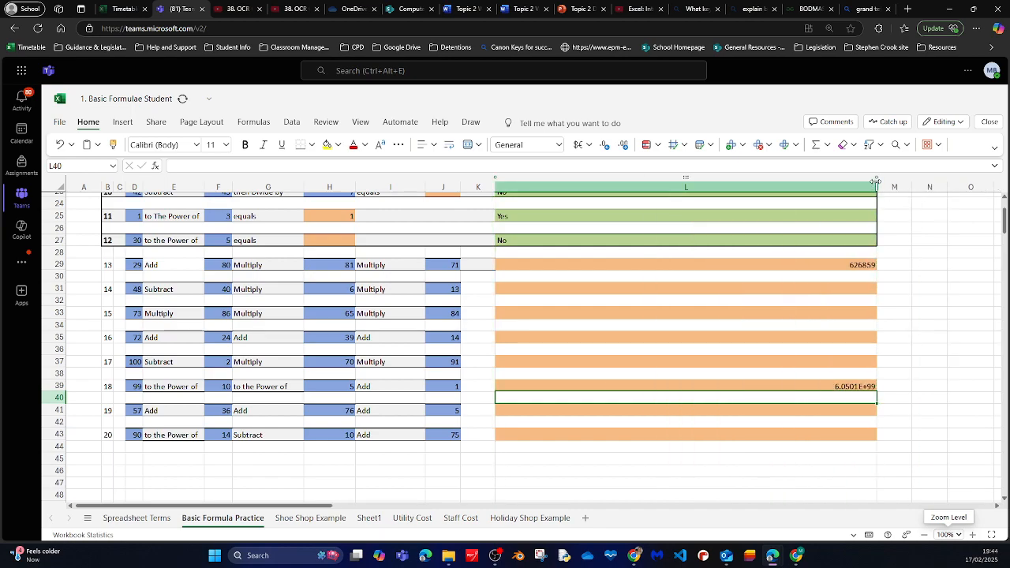
{"action": "left_click_drag", "start_coordinate": [877, 188], "coordinate": [528, 188]}
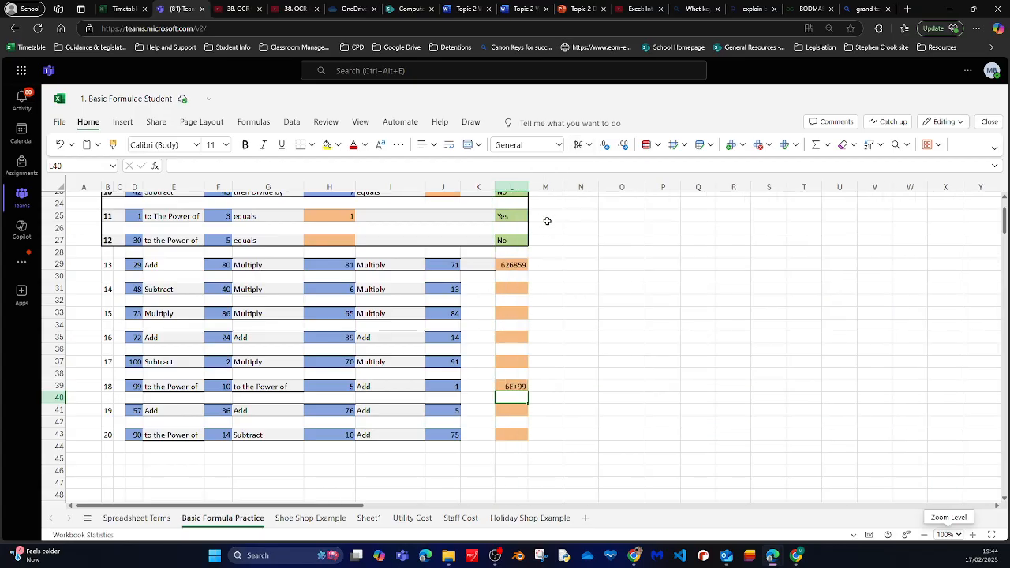